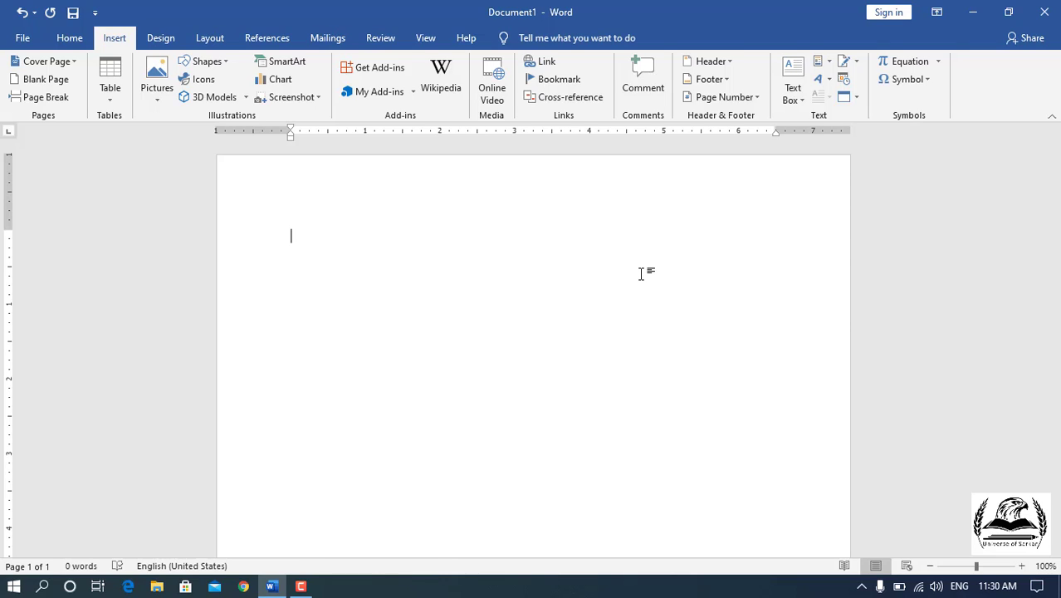
Open the Text Box gallery and browse the built-in styles, Simple Text Box through Whisp Sidebar
left_click(791, 81)
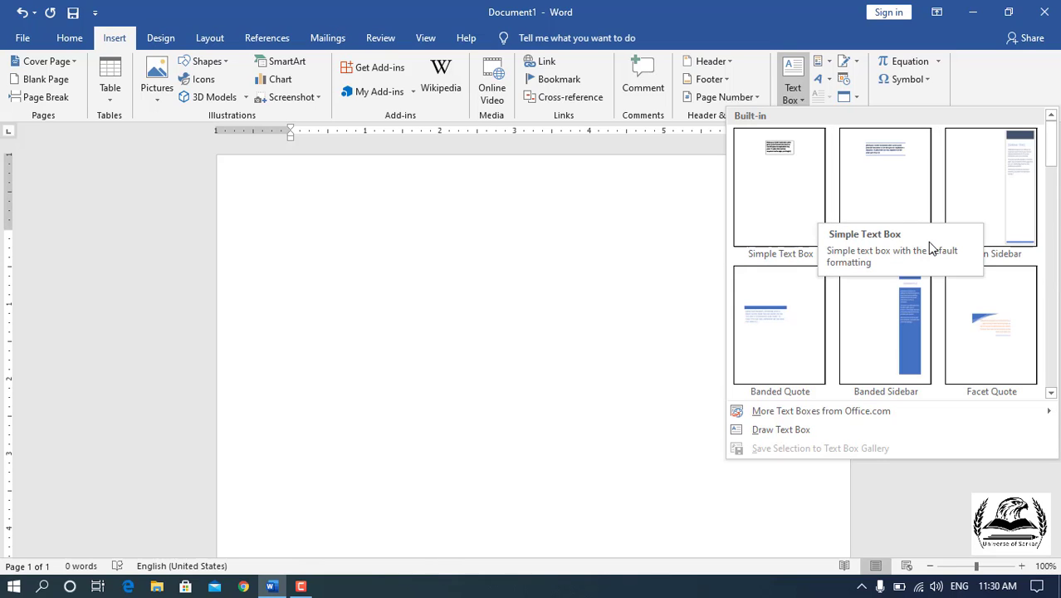
scroll(859, 286, "down", 10)
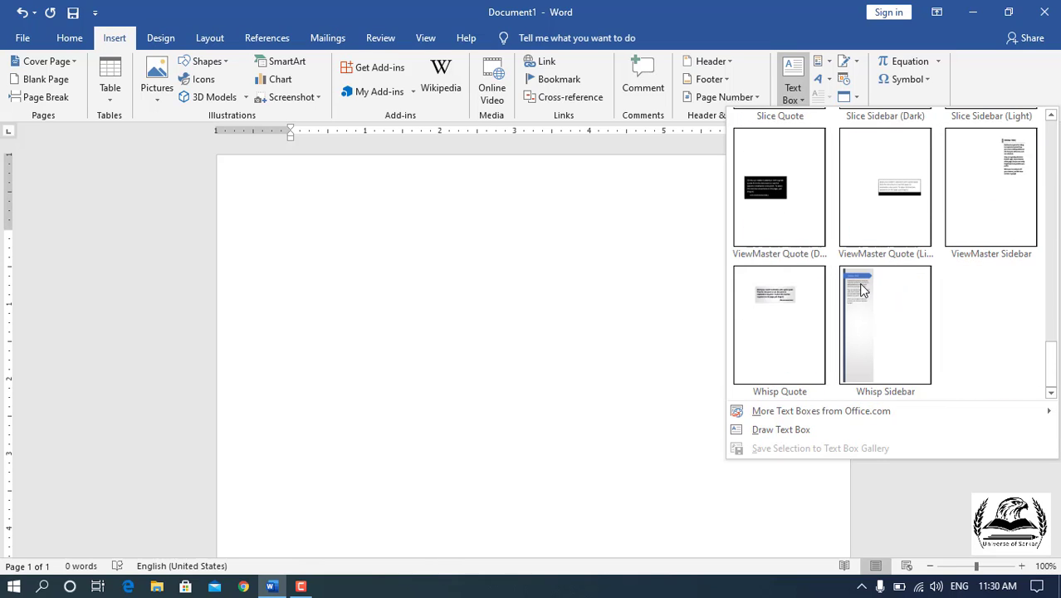
scroll(861, 289, "up", 10)
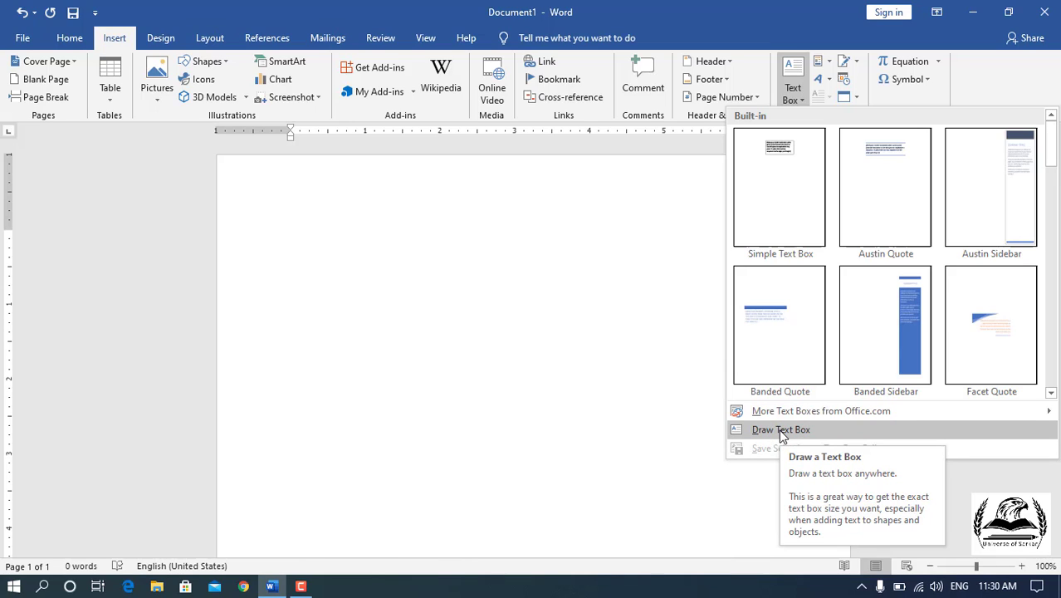
Draw a 3.14" by 3.93" text box in the upper-left of the page and fill it light grey
left_click(781, 432)
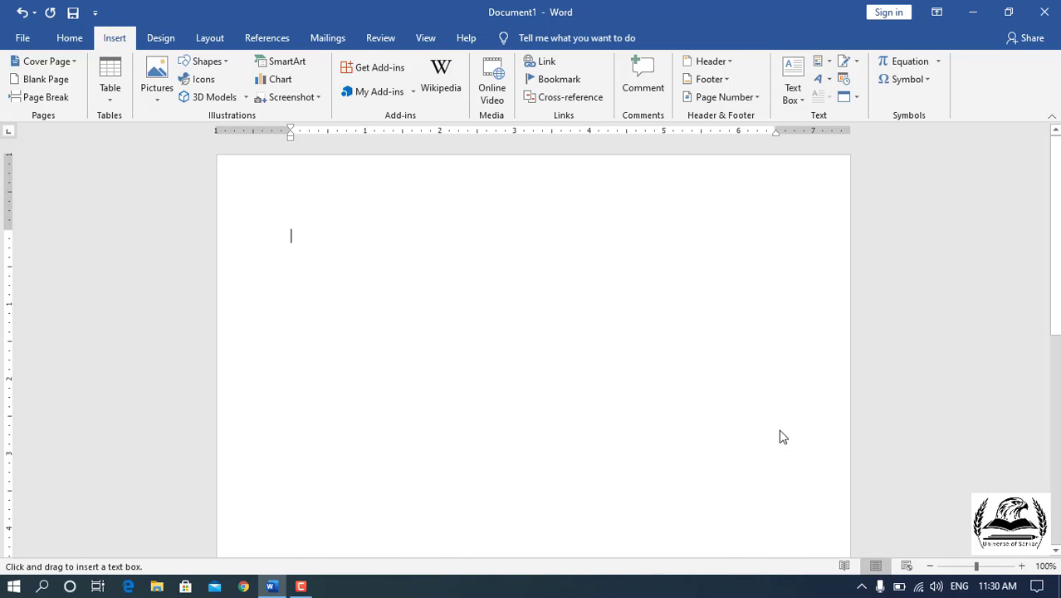
left_click_drag(291, 227, 586, 462)
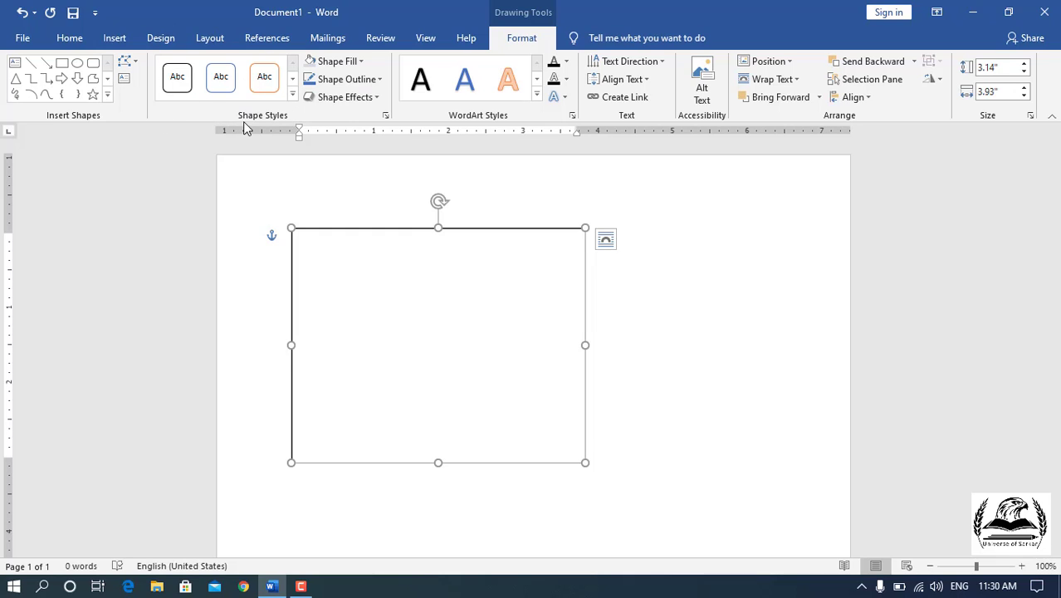
left_click(360, 62)
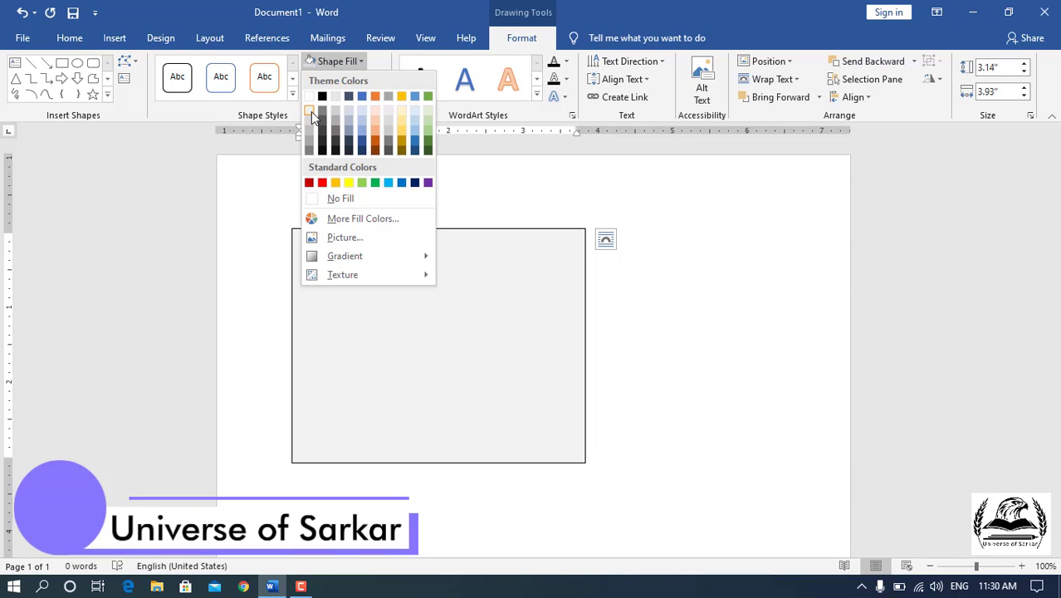
left_click(310, 111)
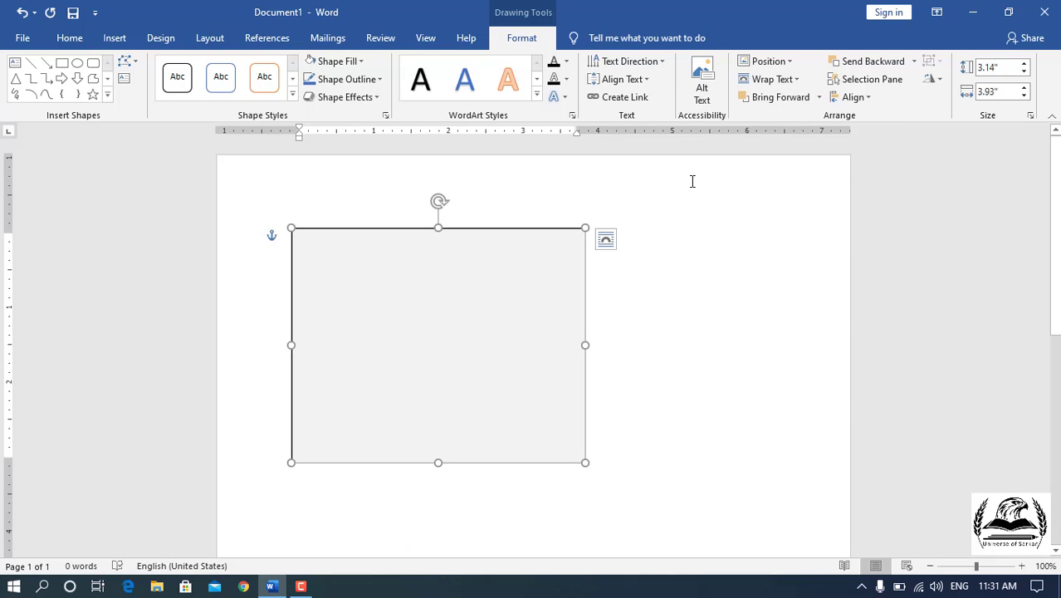
Save the grey box under a custom name to the Text Boxes gallery, Report category, Building Blocks
left_click(113, 39)
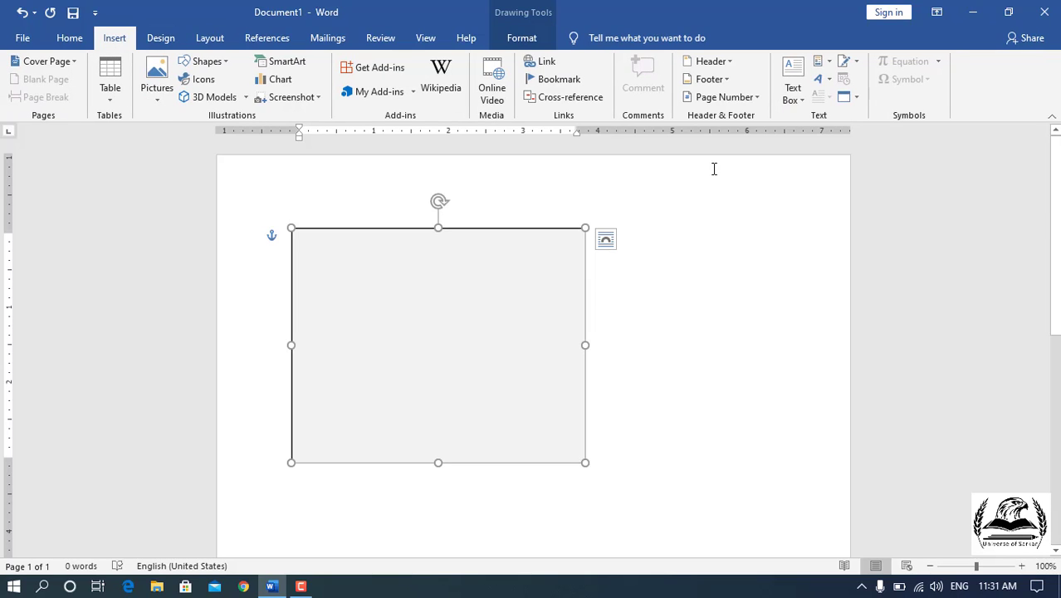
left_click(805, 107)
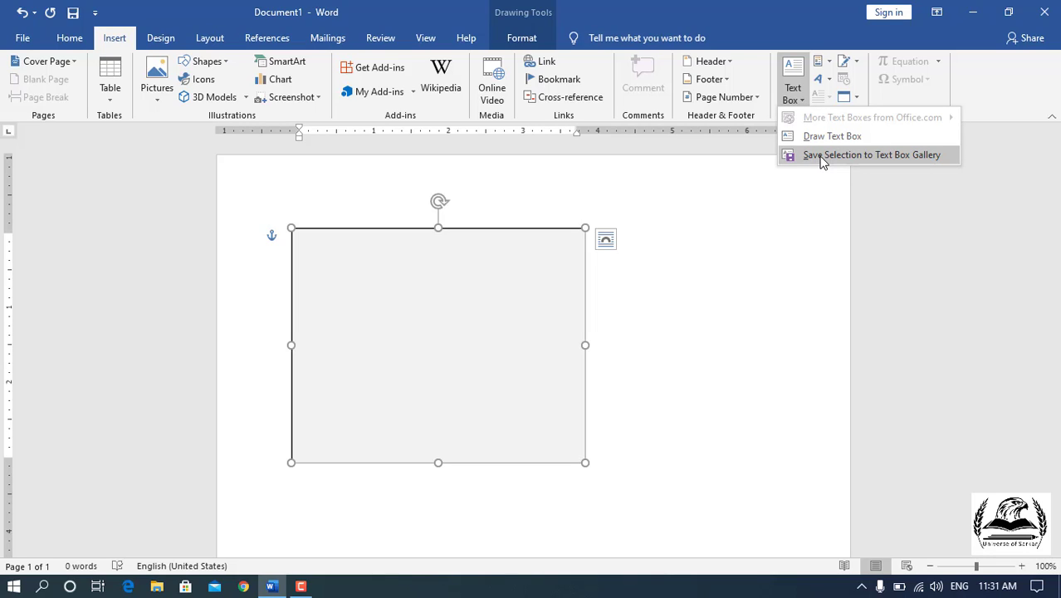
left_click(823, 158)
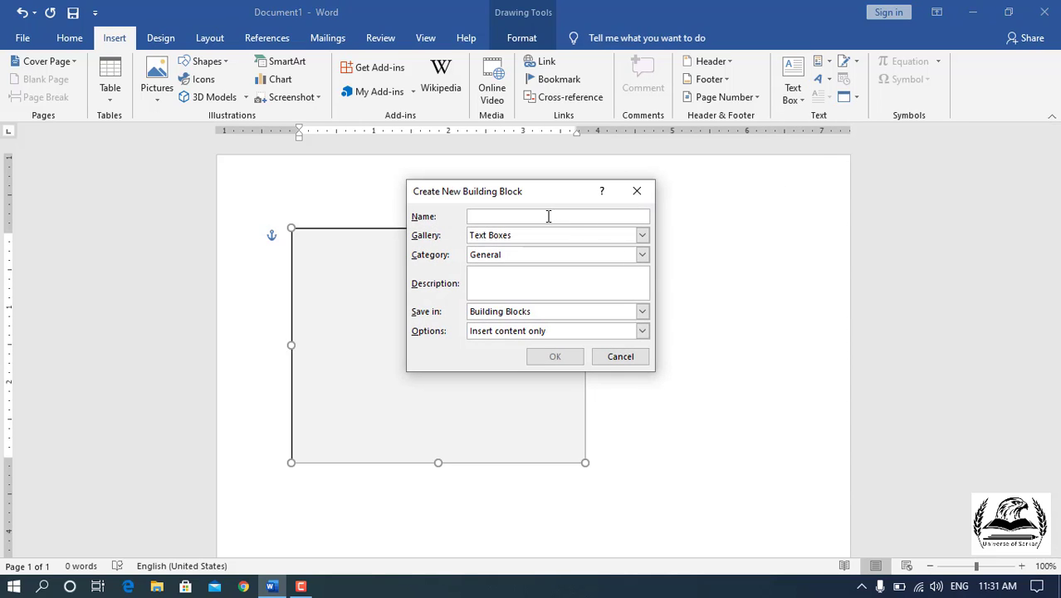
type("sami")
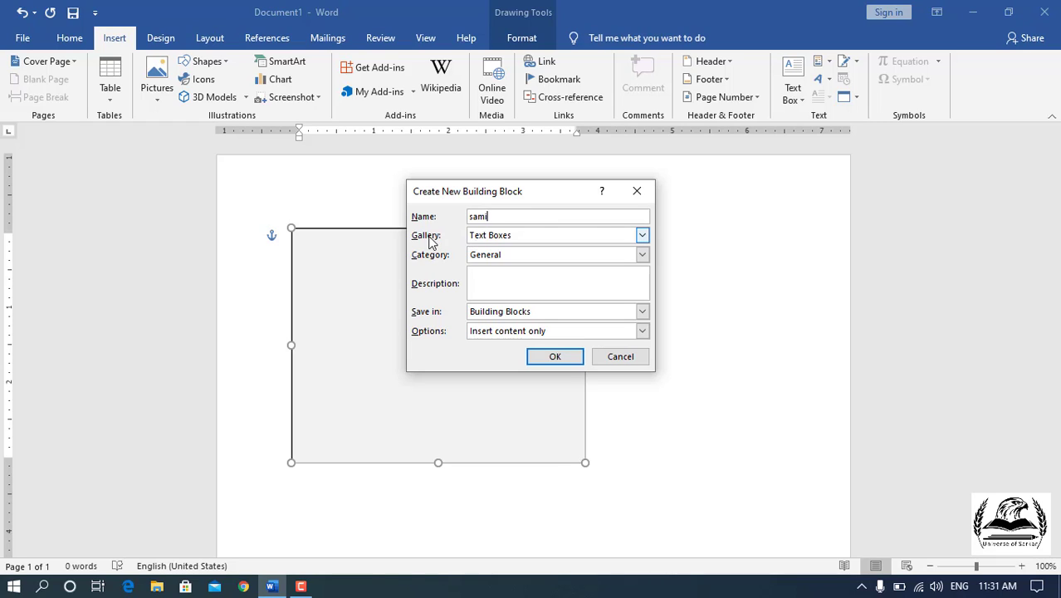
left_click(642, 236)
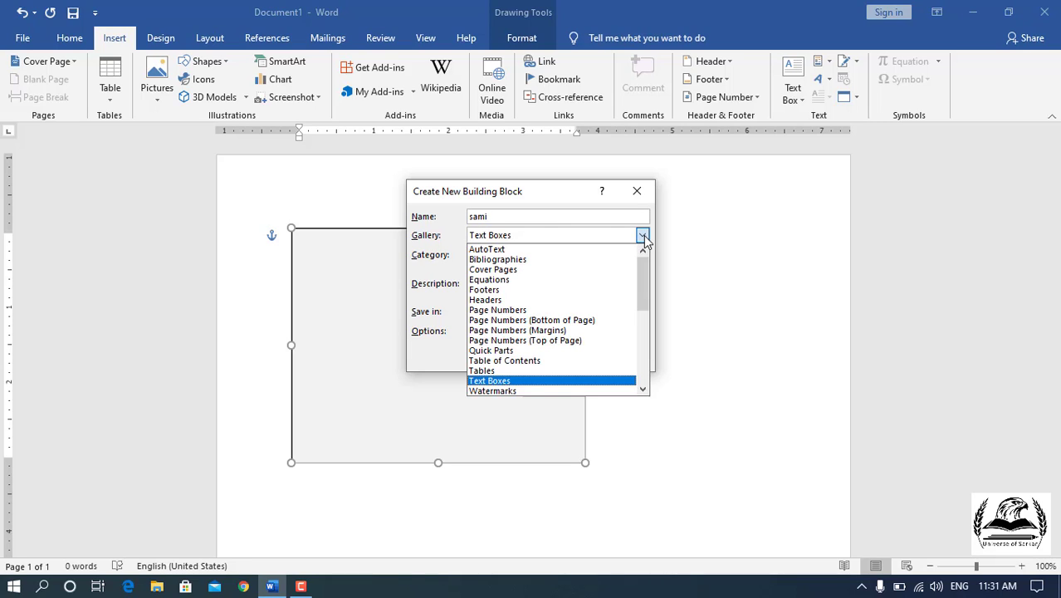
left_click(643, 235)
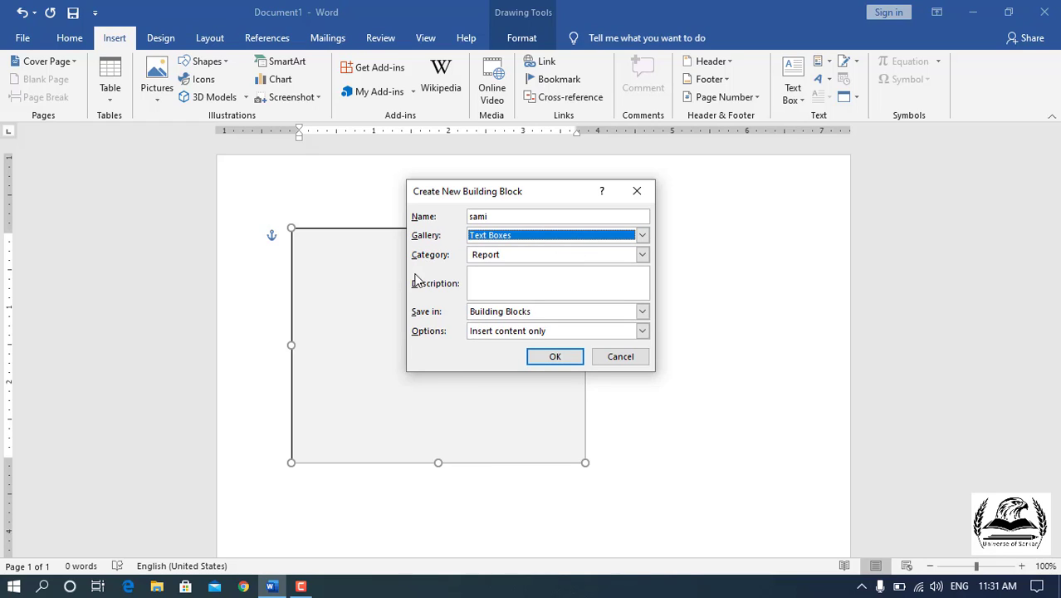
left_click(643, 256)
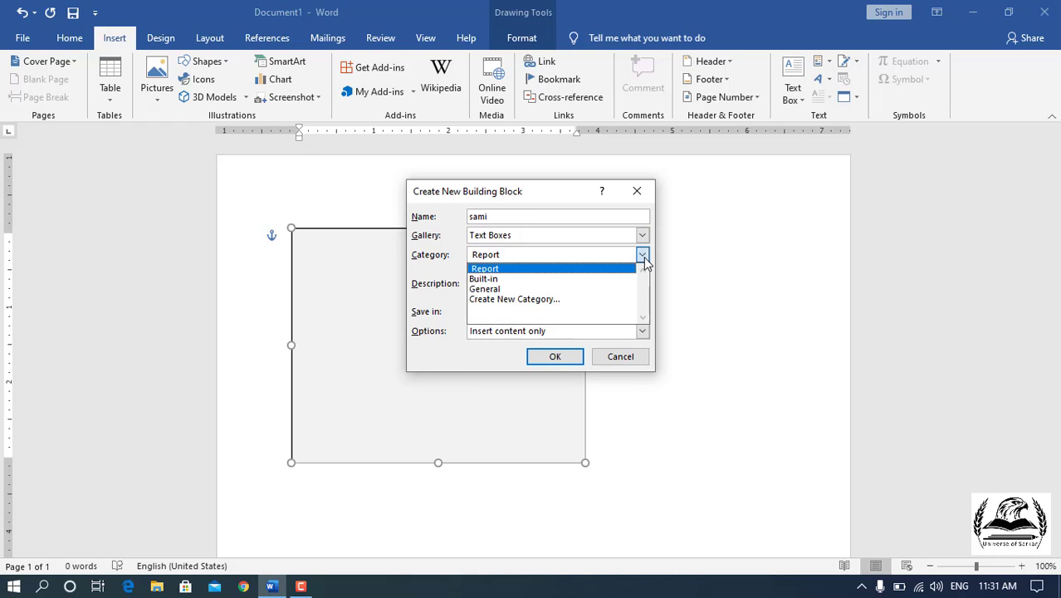
left_click(645, 257)
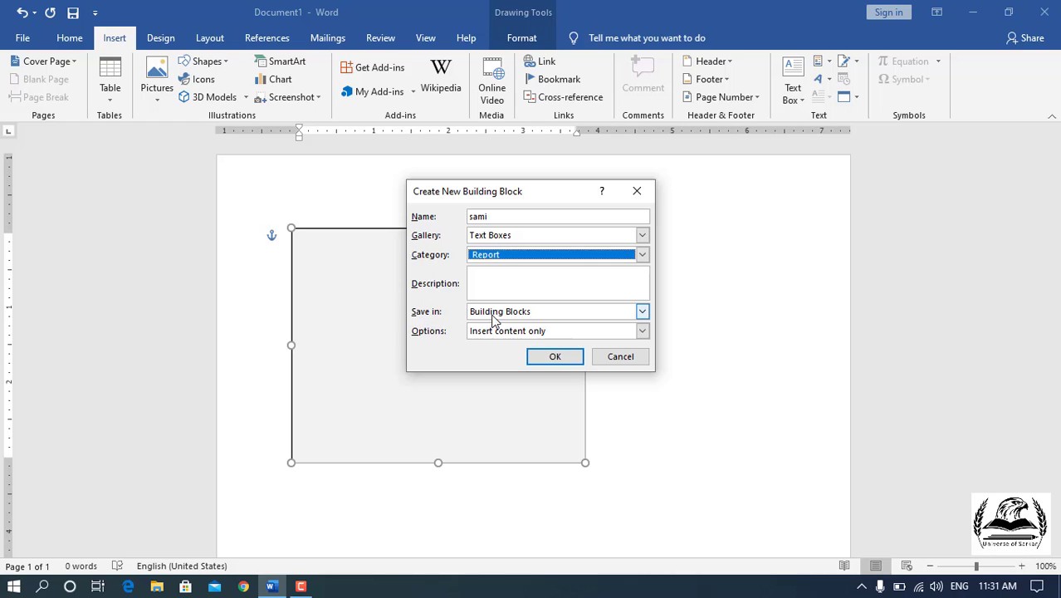
left_click(642, 311)
left_click(528, 333)
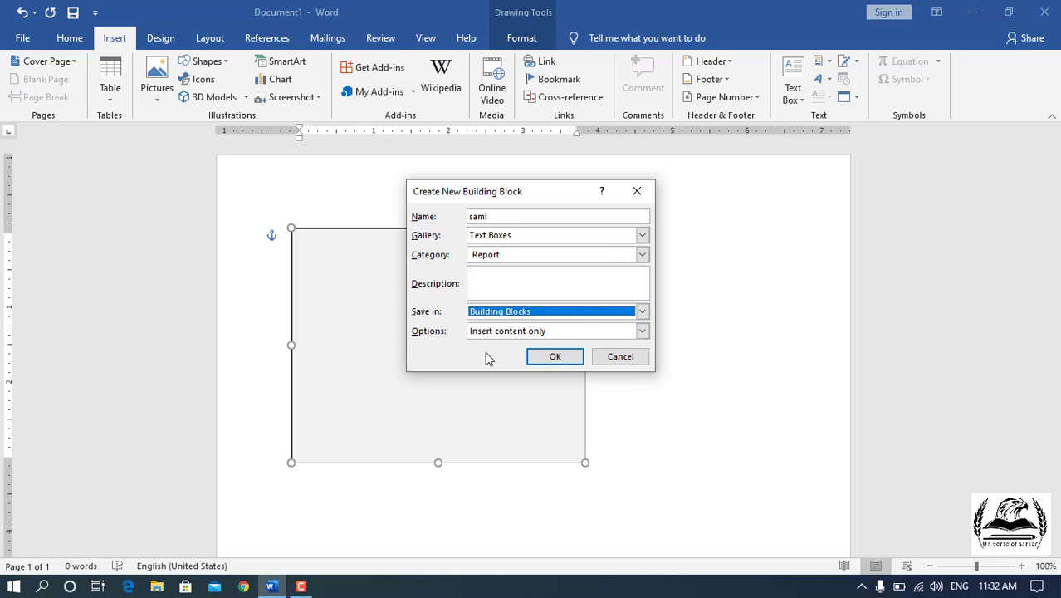
left_click(536, 357)
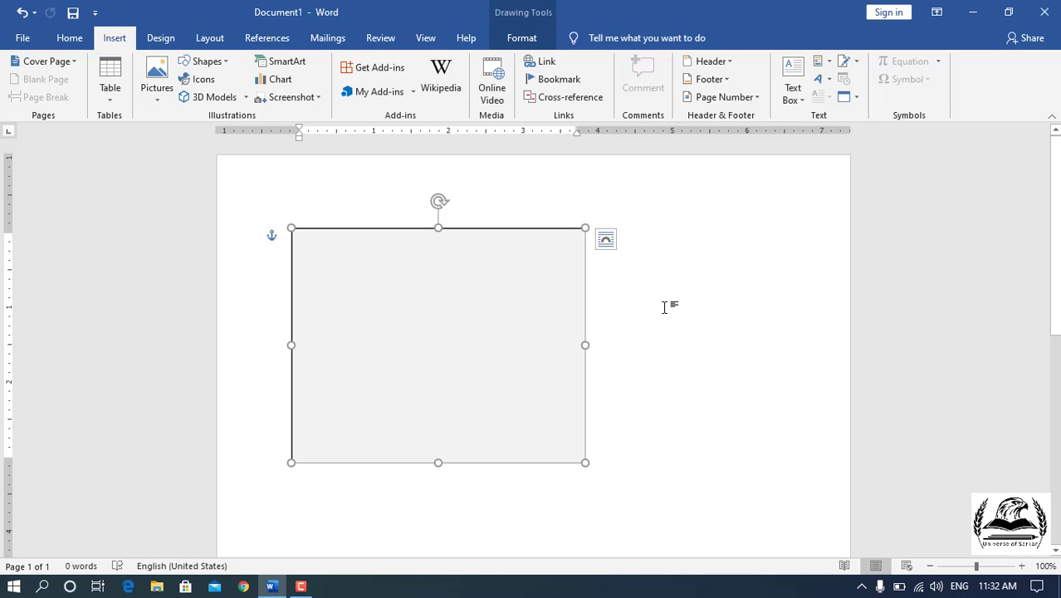
Insert a Simple Text Box from the gallery, then undo it to leave the page blank
left_click(665, 307)
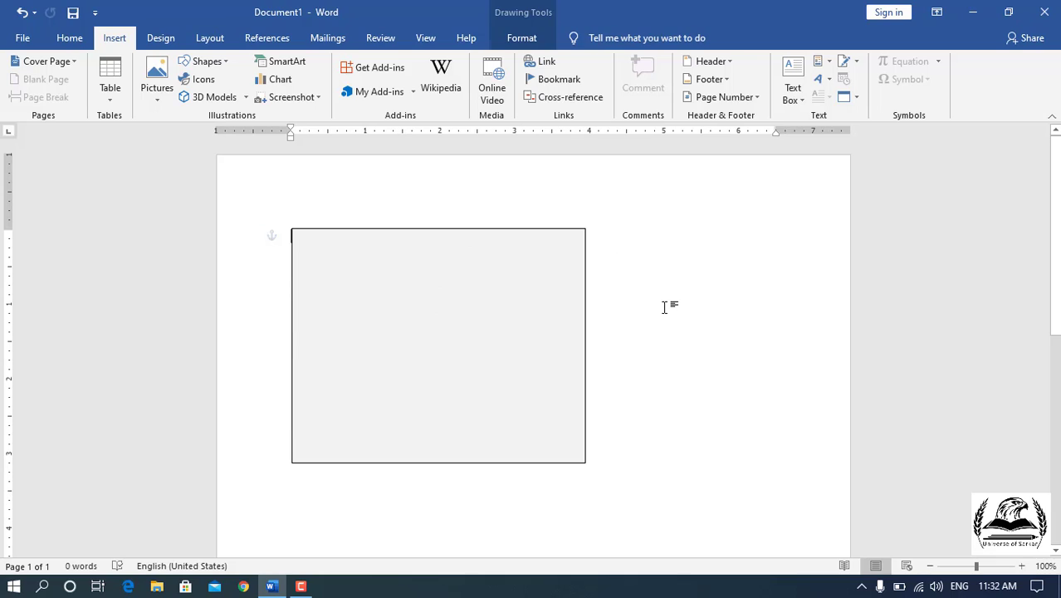
left_click(793, 96)
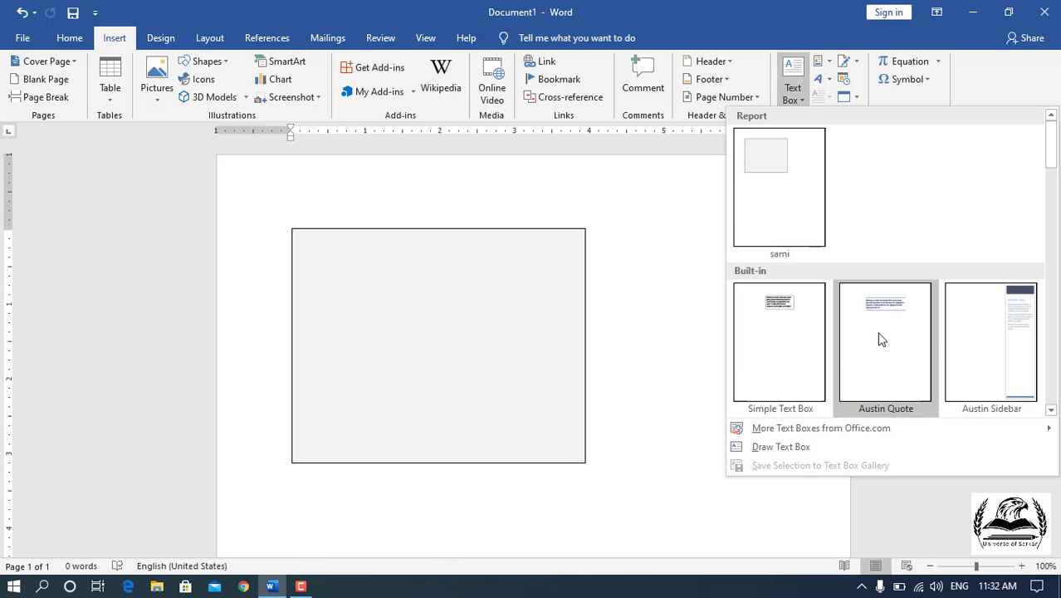
scroll(877, 336, "down", 3)
scroll(878, 335, "down", 5)
scroll(877, 335, "up", 10)
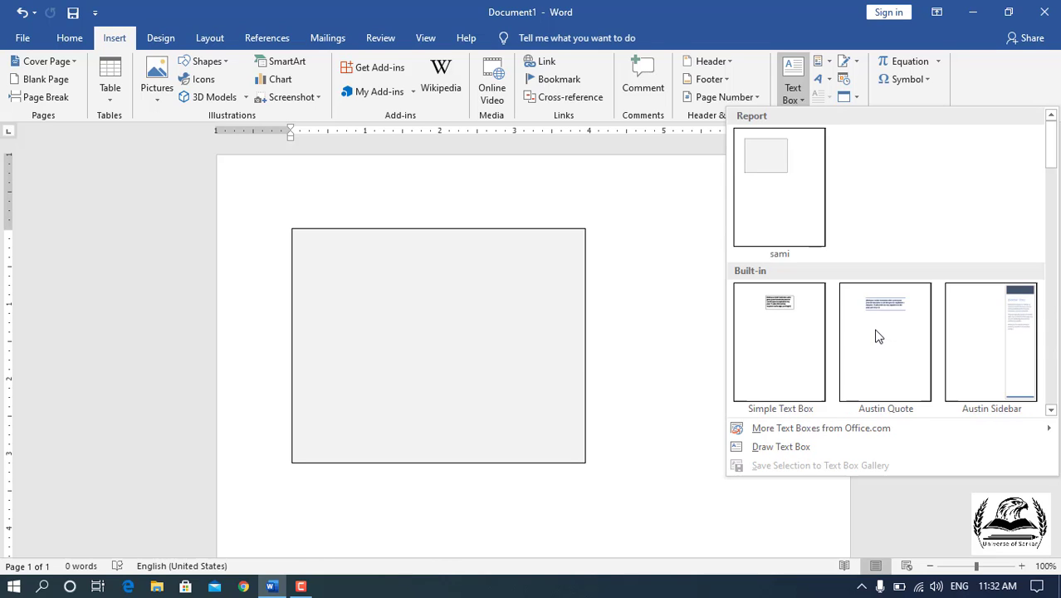
left_click(785, 307)
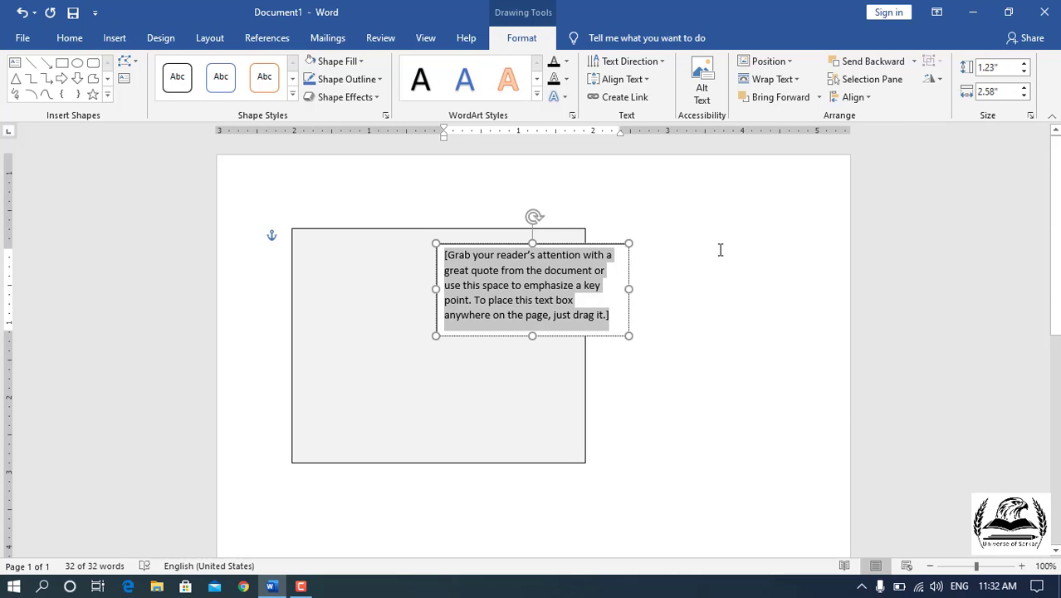
key("ctrl+z")
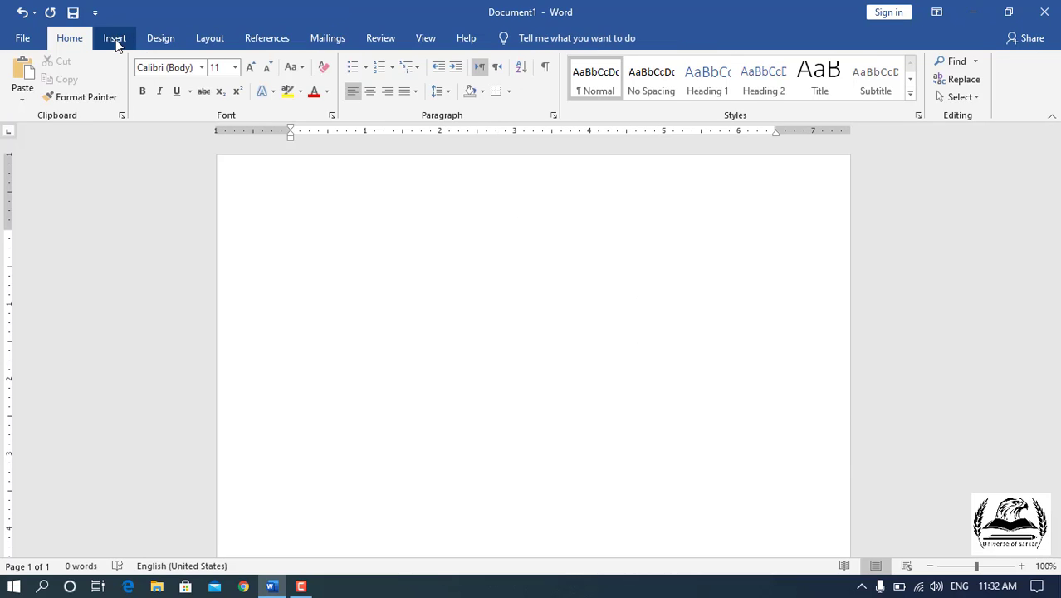
Insert the Whisp Sidebar text box from the built-in text box gallery
left_click(115, 38)
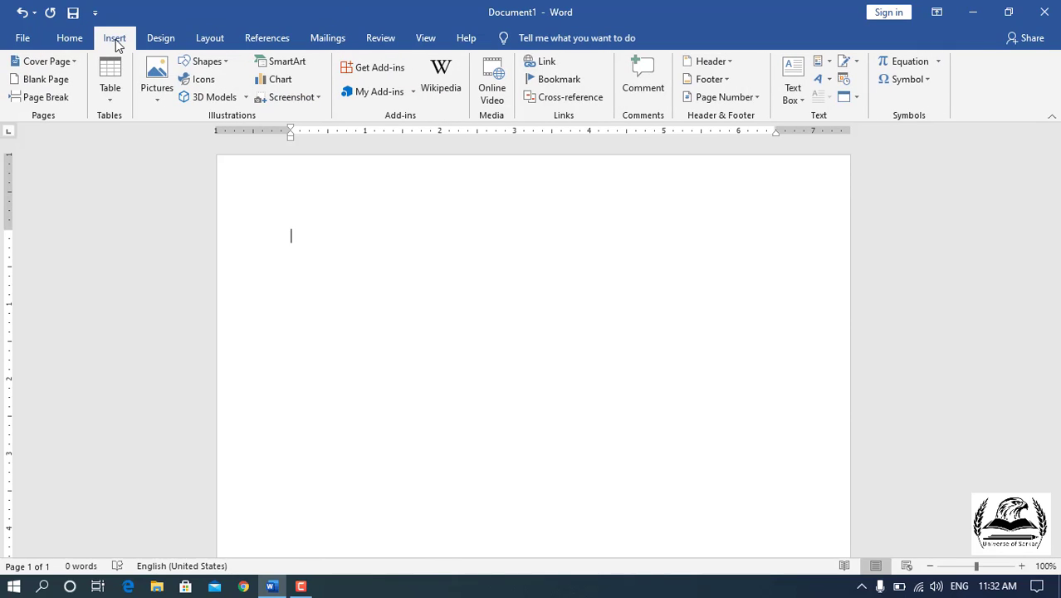
left_click(799, 100)
scroll(802, 282, "down", 5)
scroll(799, 291, "down", 5)
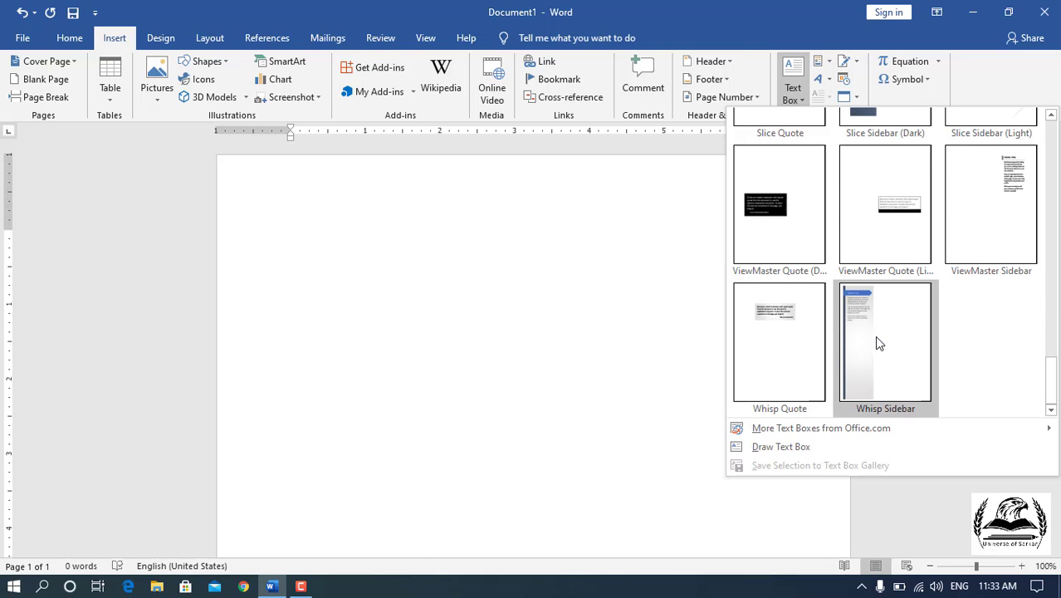
left_click(876, 339)
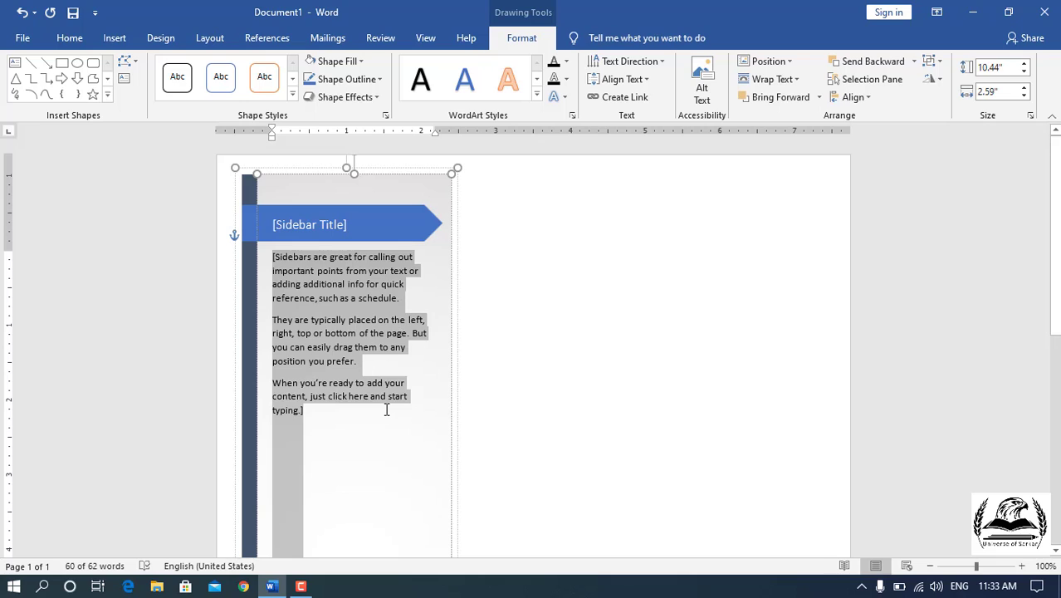
Delete the sidebar's placeholder body text, leaving only the [Sidebar Title] banner
key("Delete")
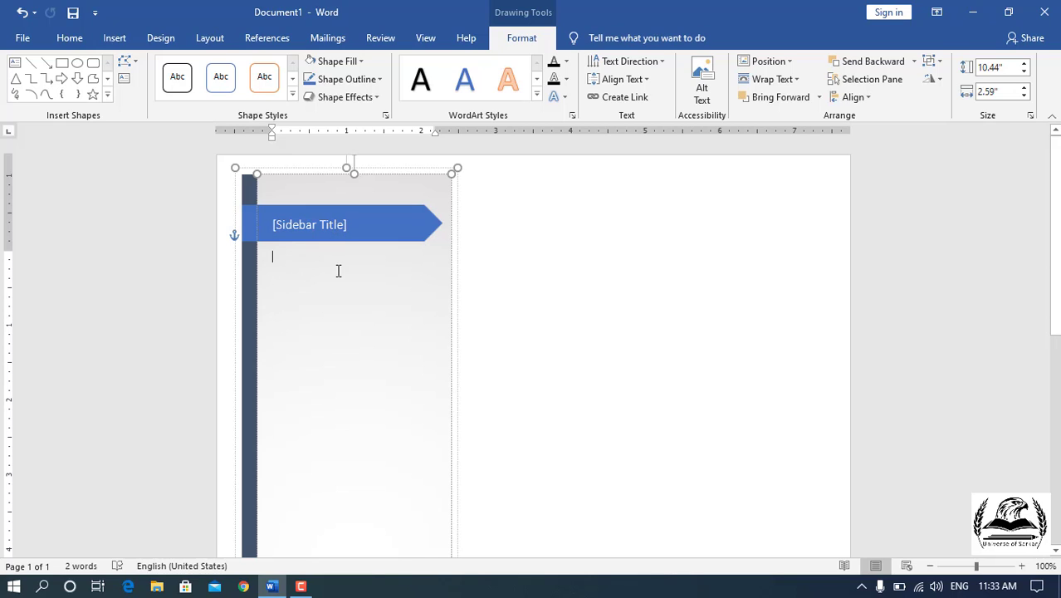
scroll(314, 334, "down", 5)
scroll(314, 334, "up", 2)
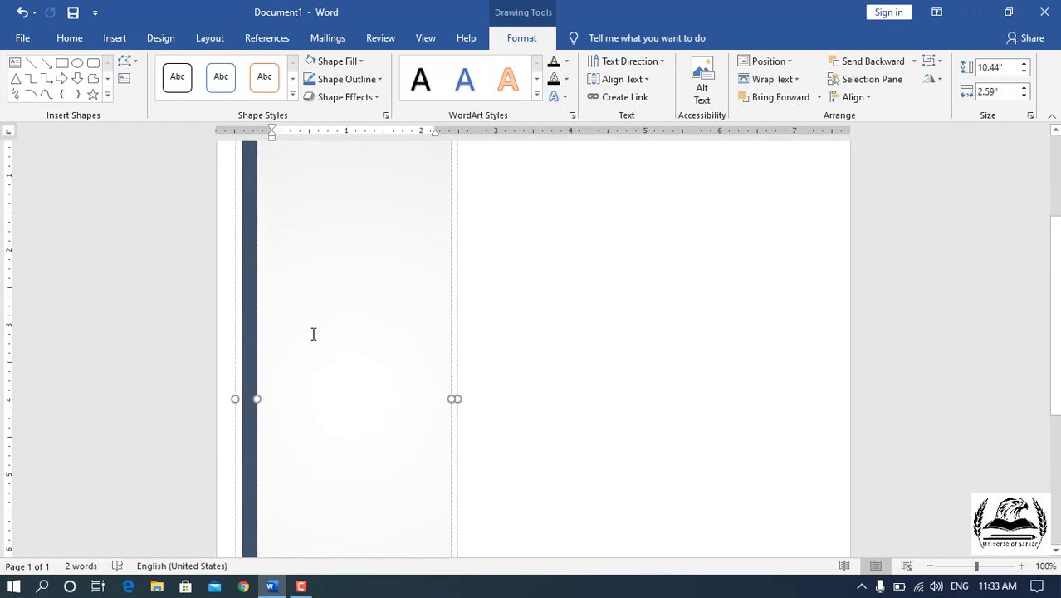
scroll(313, 331, "up", 2)
scroll(313, 331, "up", 1)
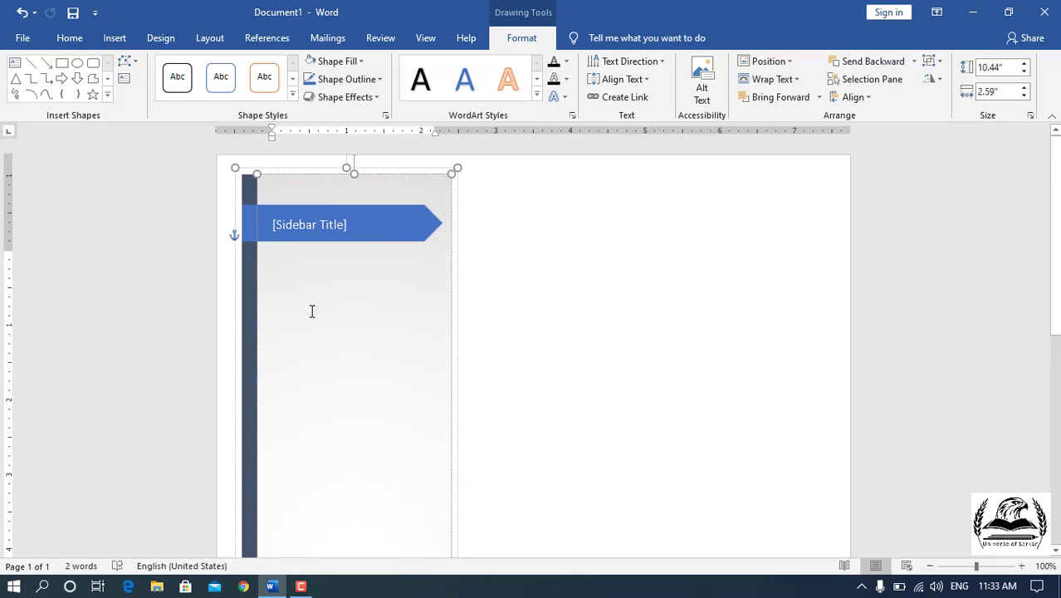
left_click(518, 235)
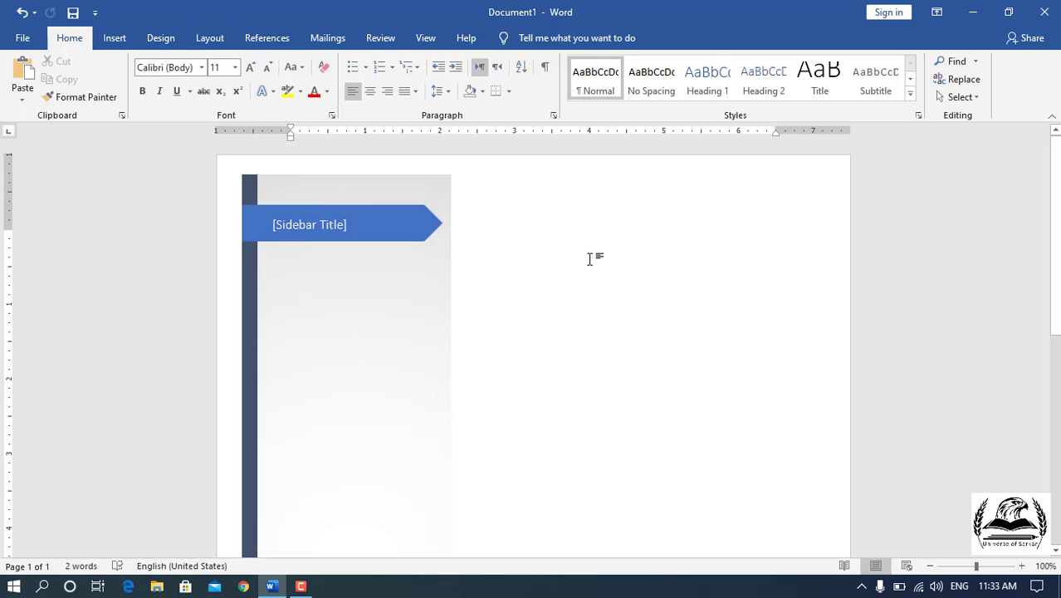
Delete the Whisp sidebar from the page and open the WordArt style gallery
left_click(180, 295)
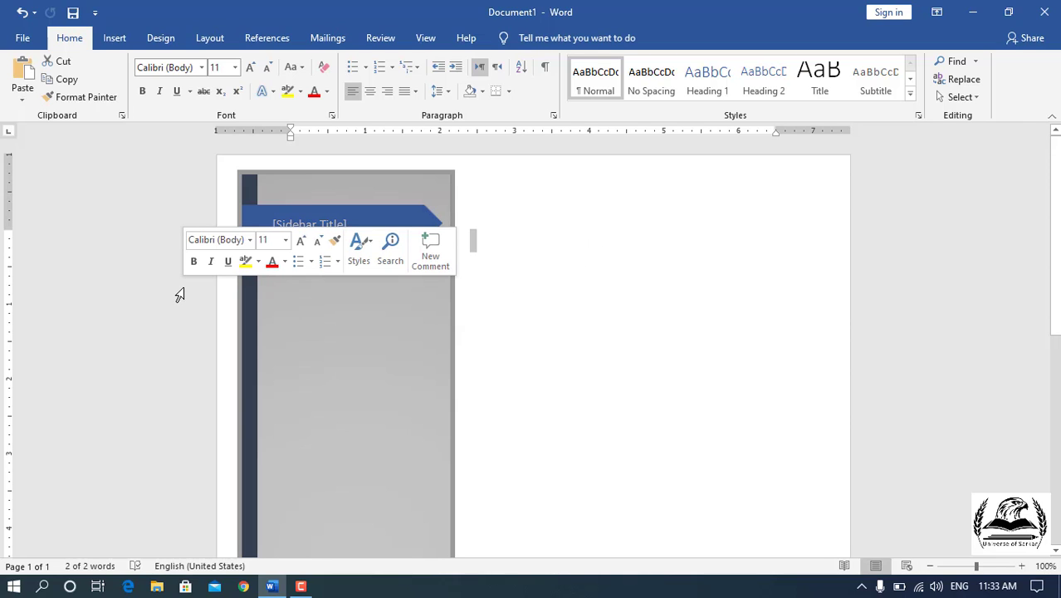
key("Delete")
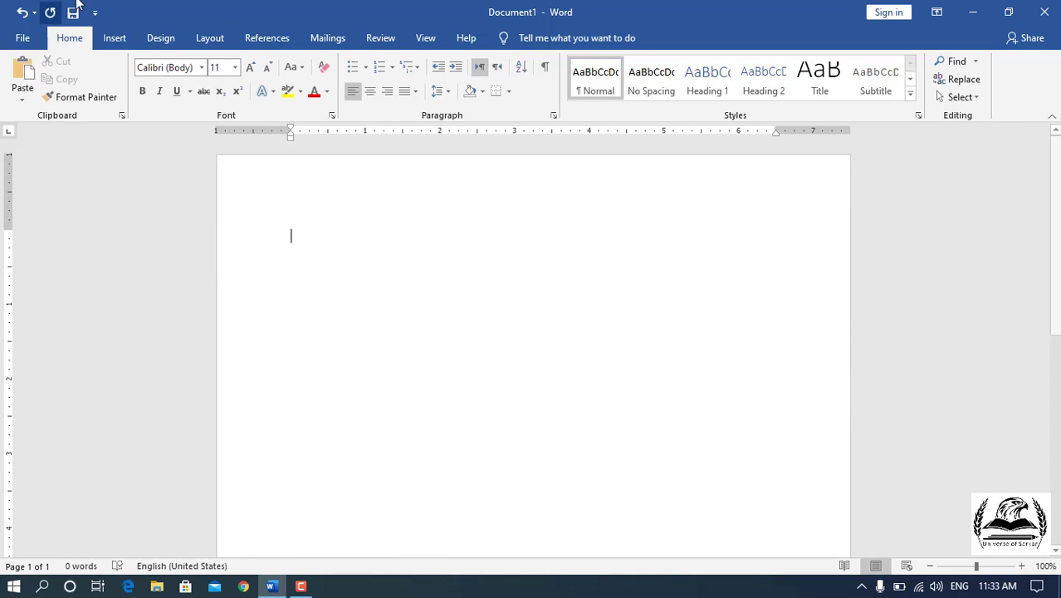
left_click(115, 40)
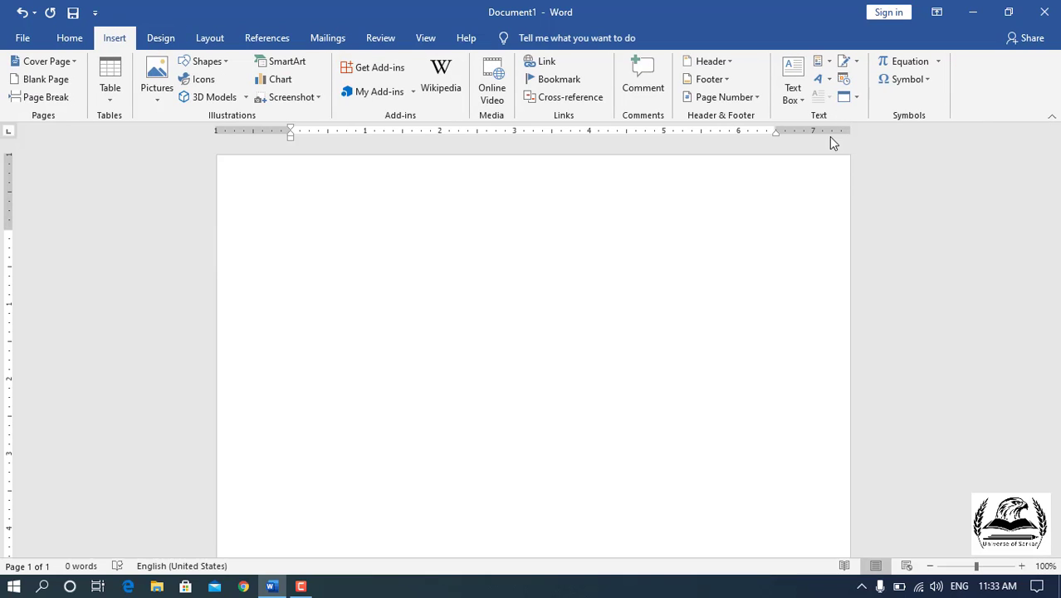
left_click(829, 83)
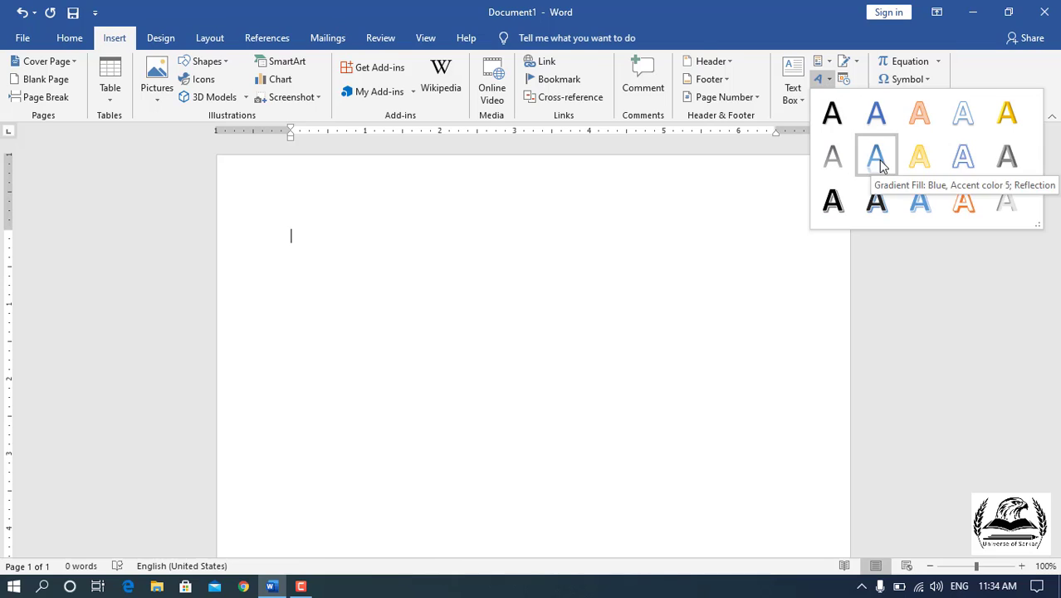
Insert Gradient Fill: Blue, Accent color 5; Reflection WordArt reading 'MS word'
left_click(880, 164)
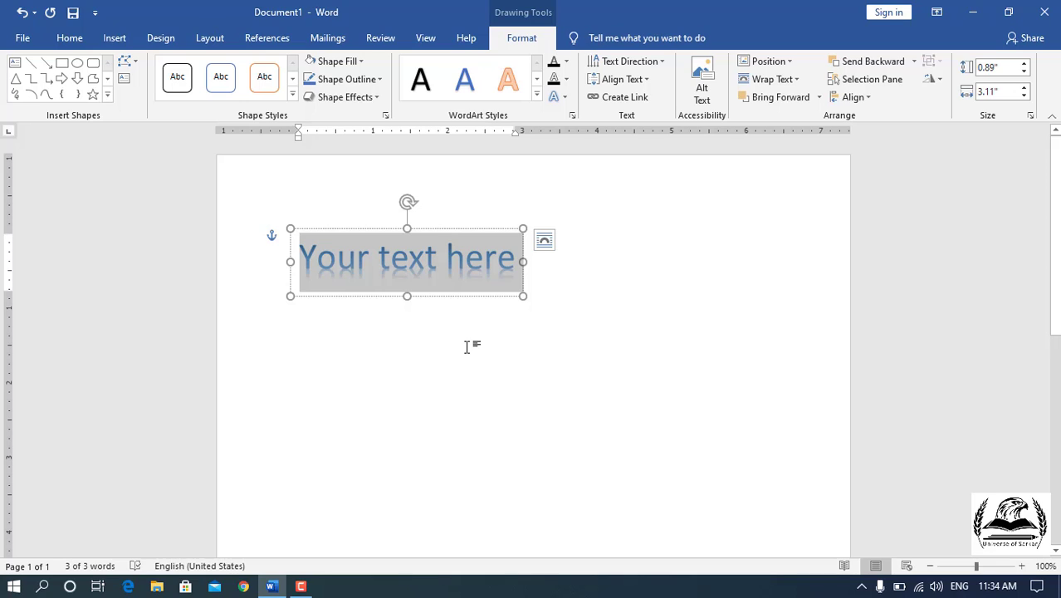
type("MS")
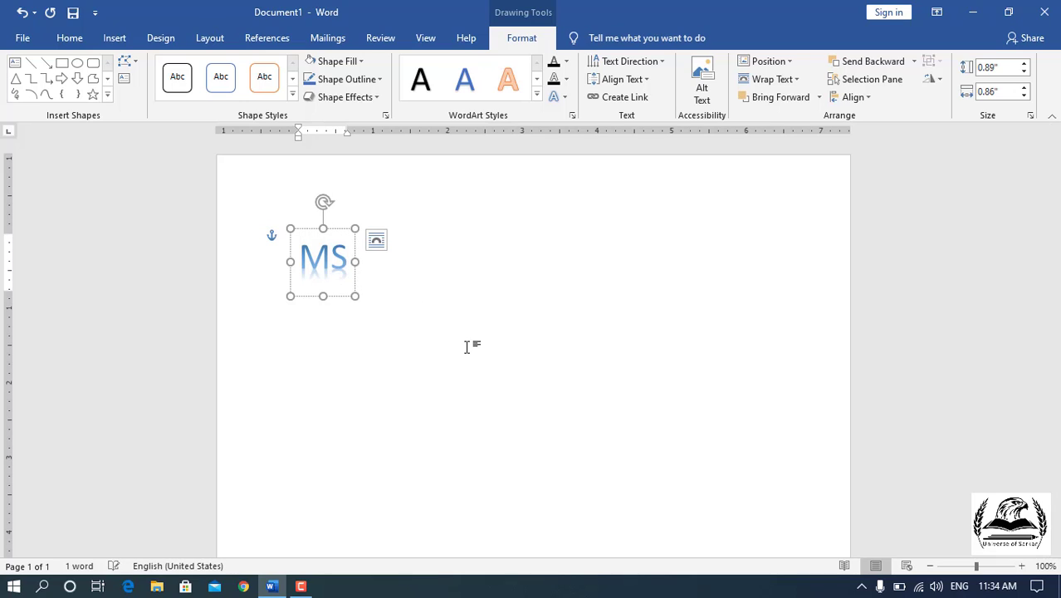
type(" wo")
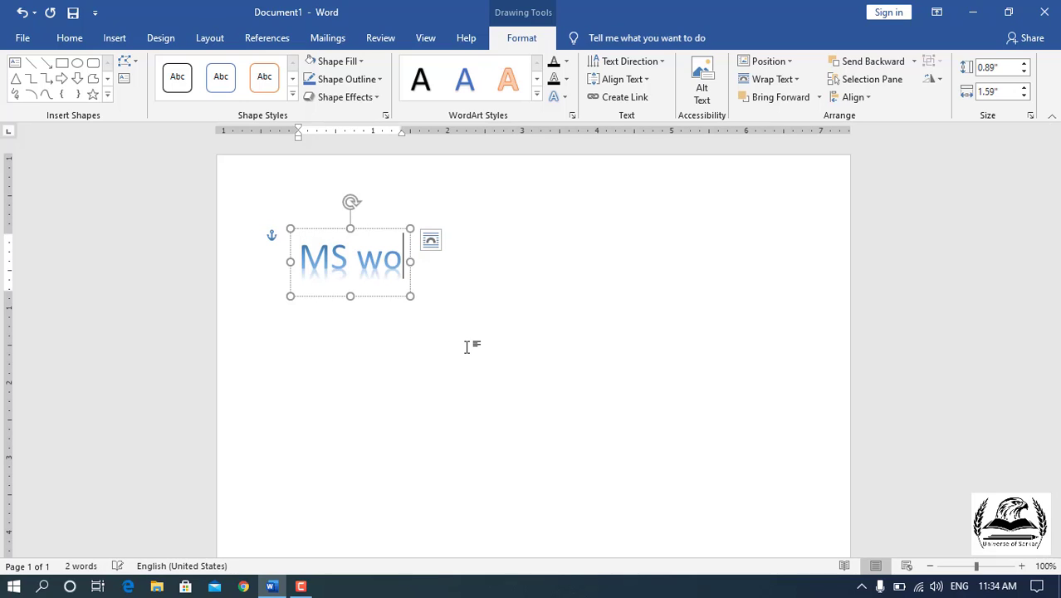
type("rd")
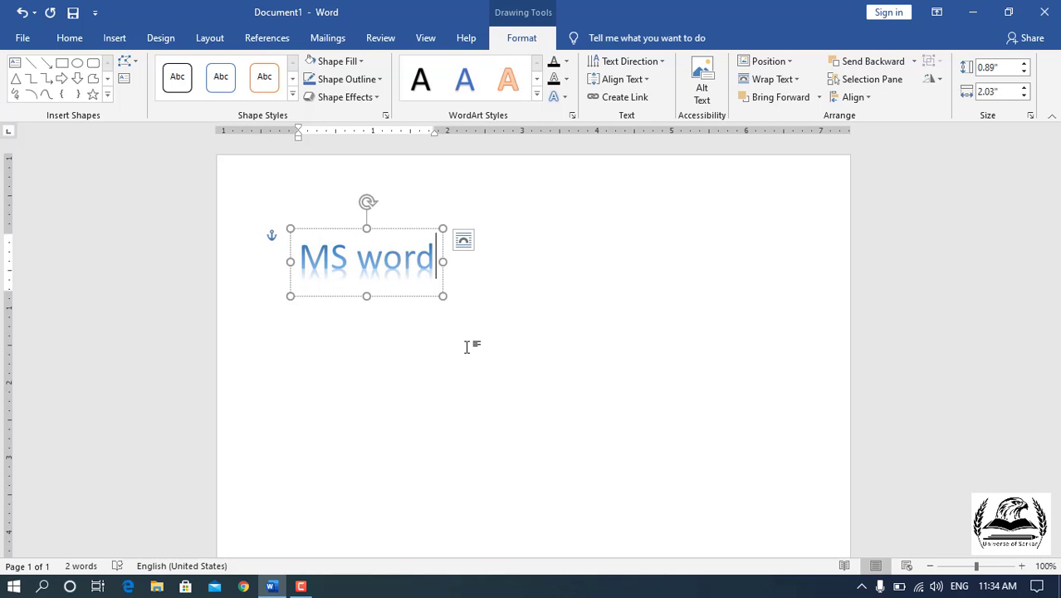
left_click(538, 97)
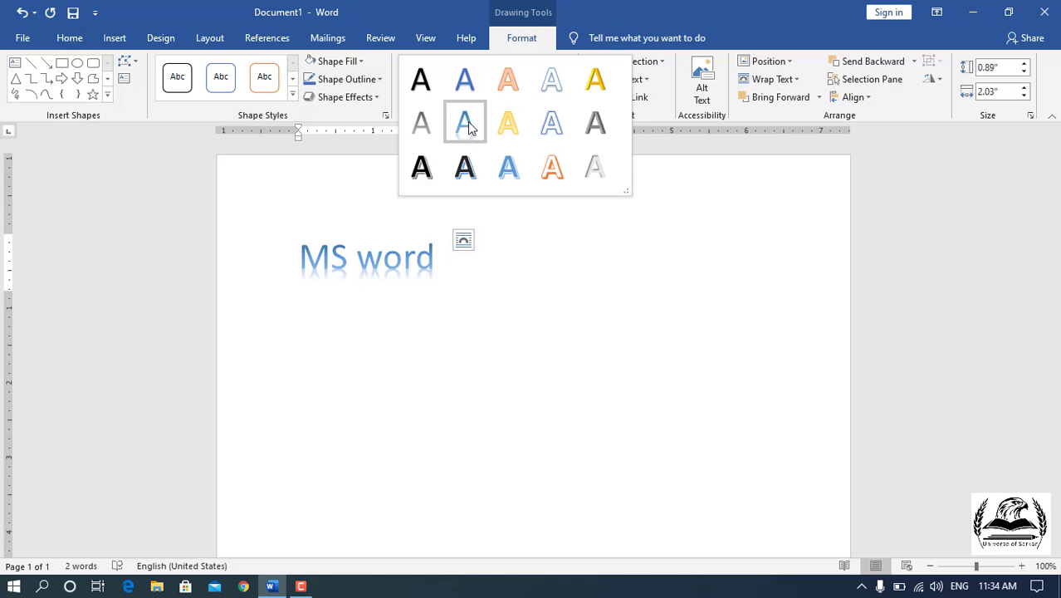
left_click(419, 135)
left_click(387, 249)
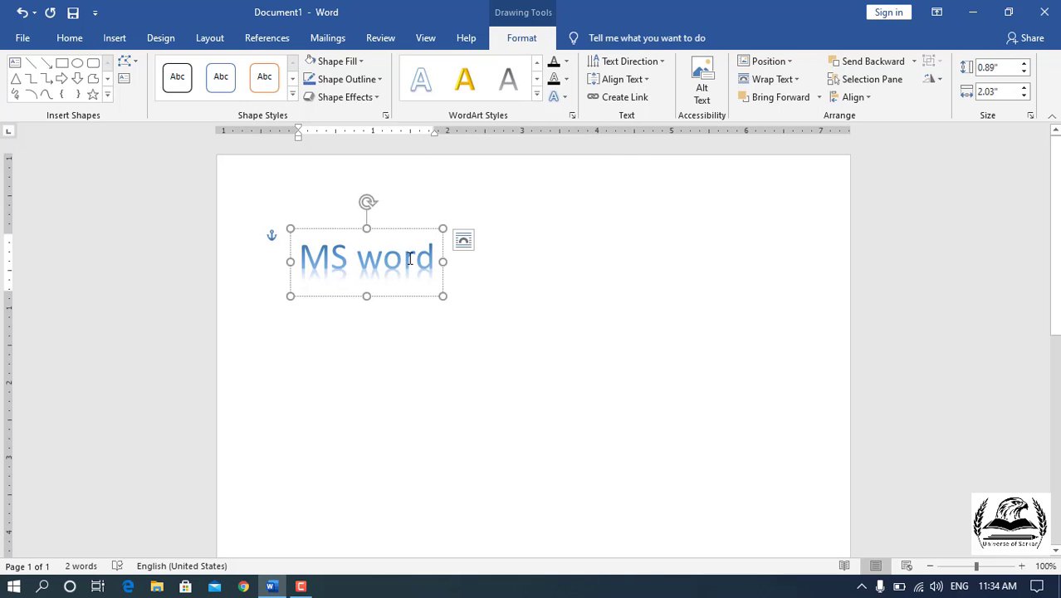
double_click(409, 260)
left_click_drag(357, 259, 299, 259)
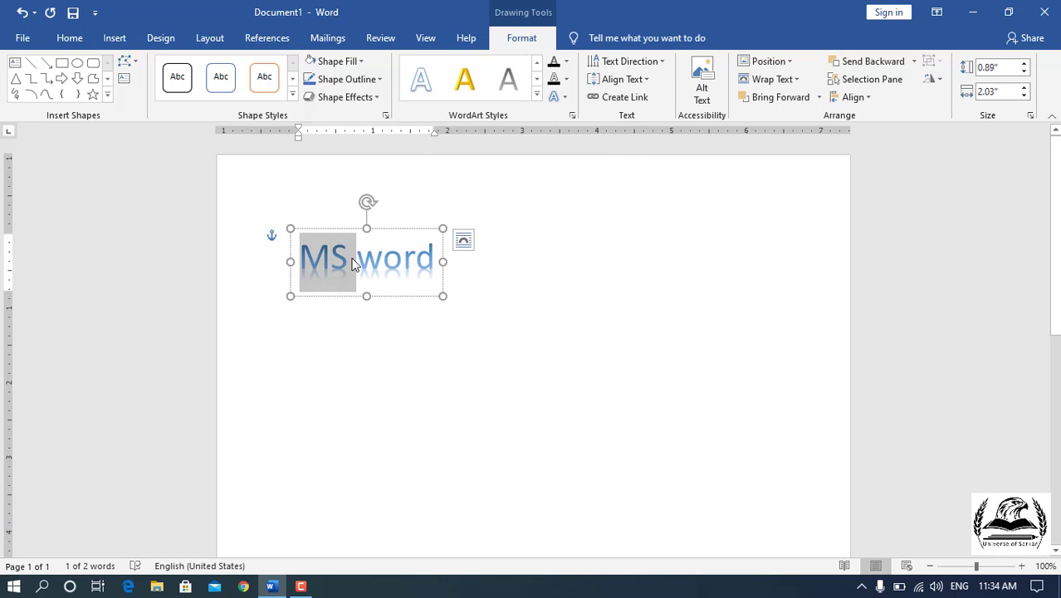
left_click(468, 83)
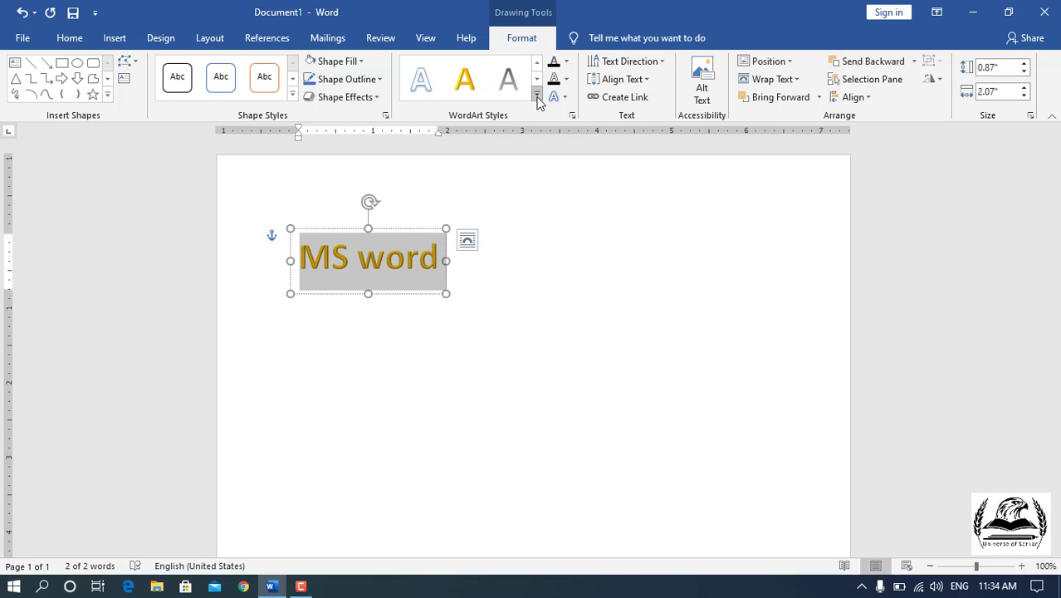
left_click(510, 85)
left_click(537, 97)
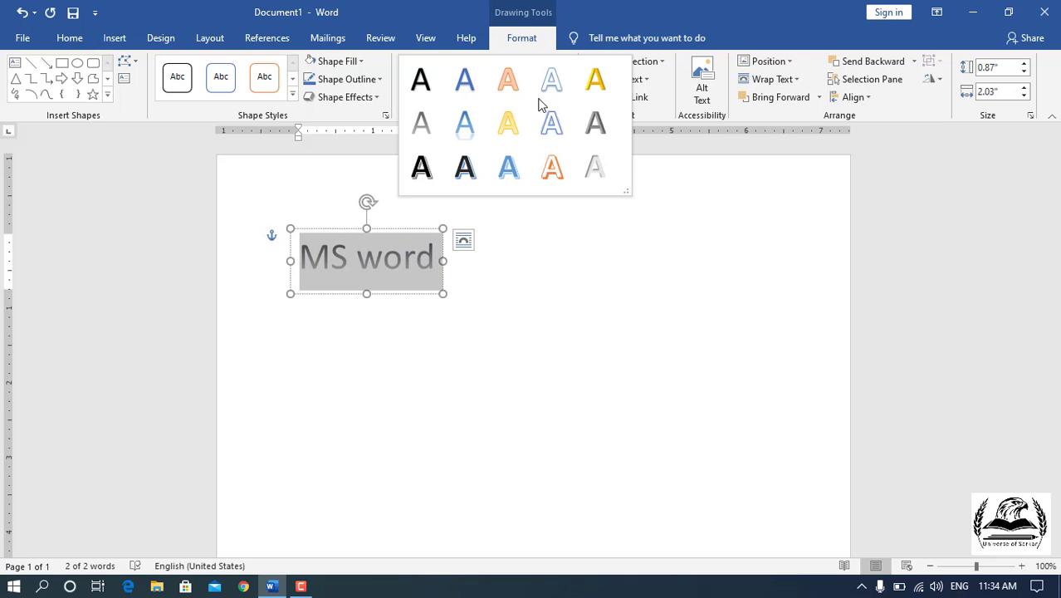
left_click(462, 133)
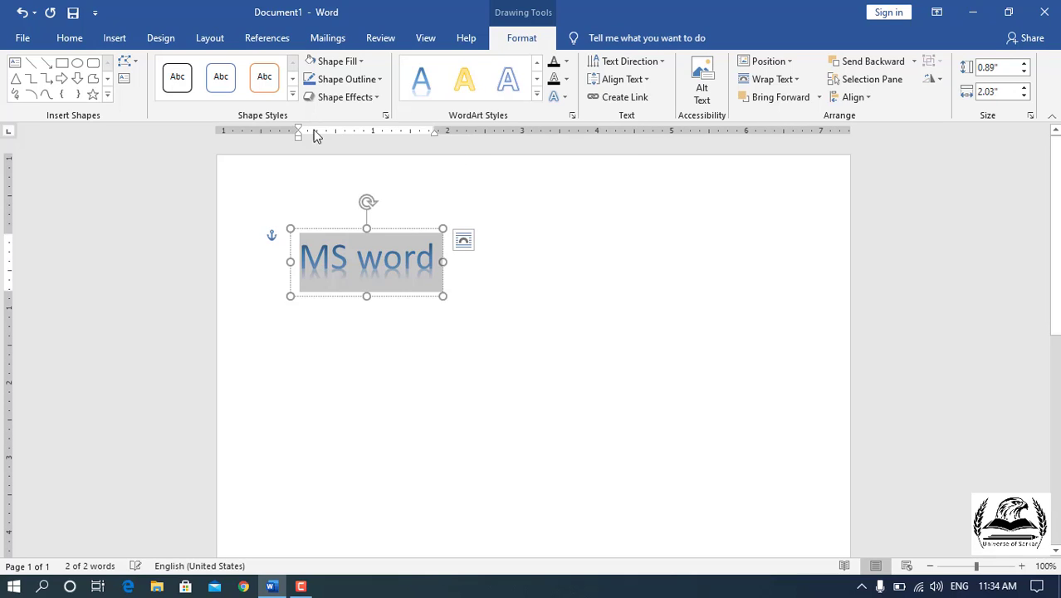
Try orange and grey shape styles on the WordArt box, then settle on white fill with black outline
left_click(292, 94)
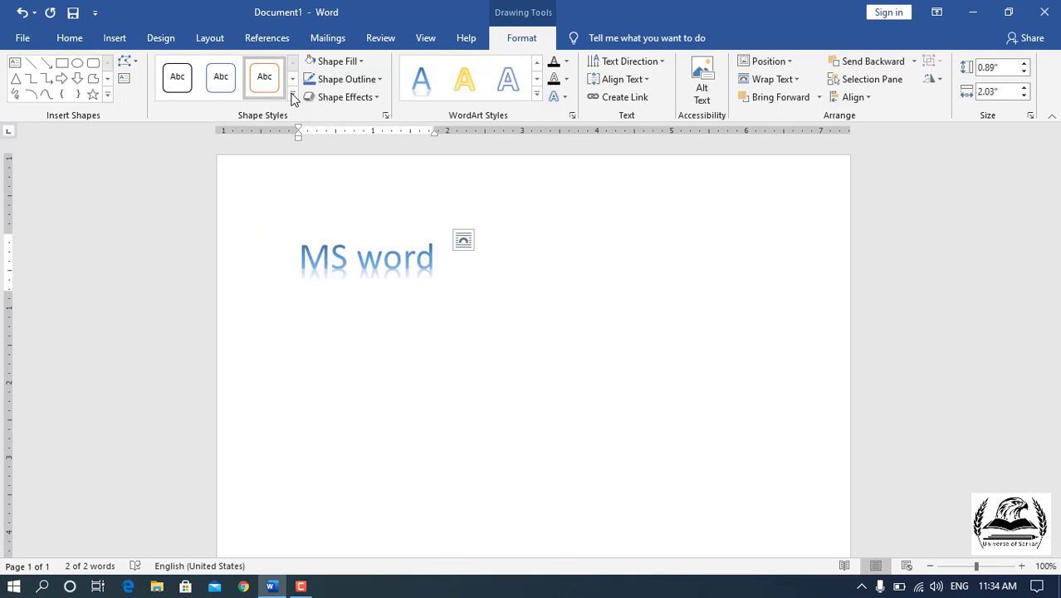
left_click(274, 209)
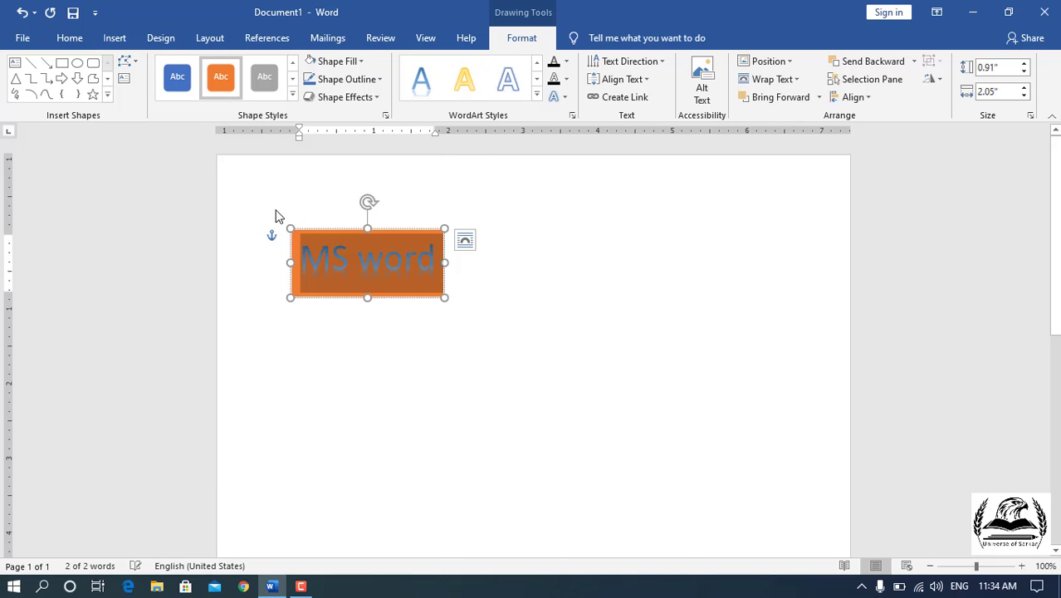
left_click(276, 85)
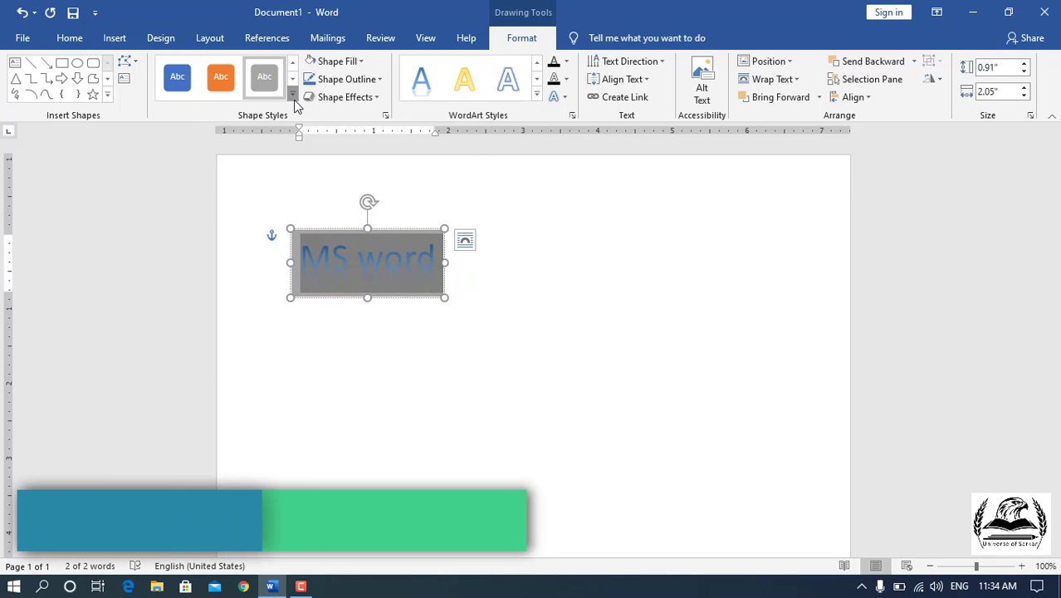
left_click(293, 94)
left_click(179, 114)
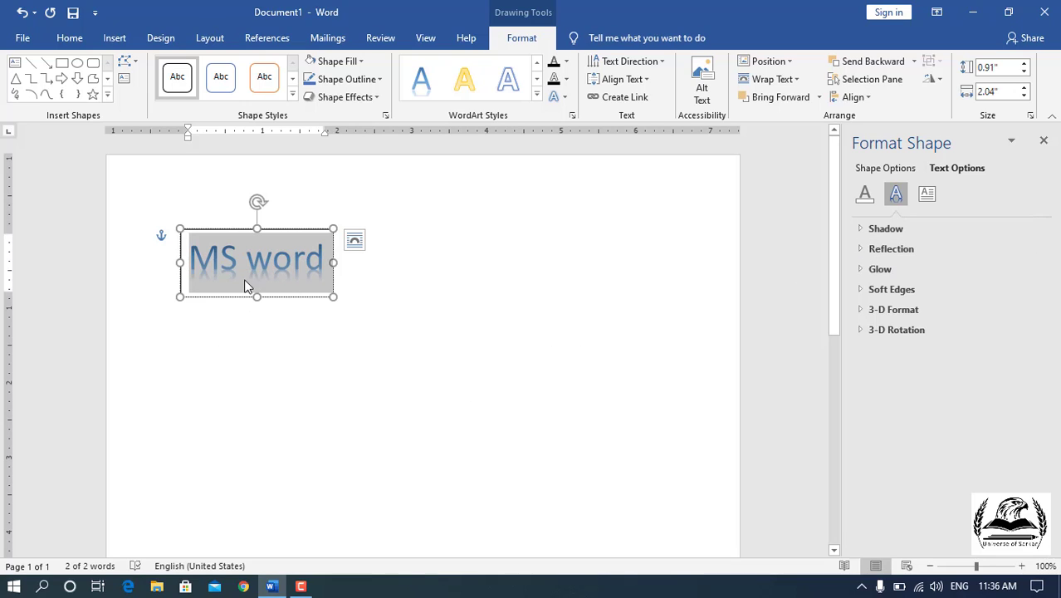
Set the text reflection to 26% transparency, 66% size and 8 pt blur
left_click(861, 248)
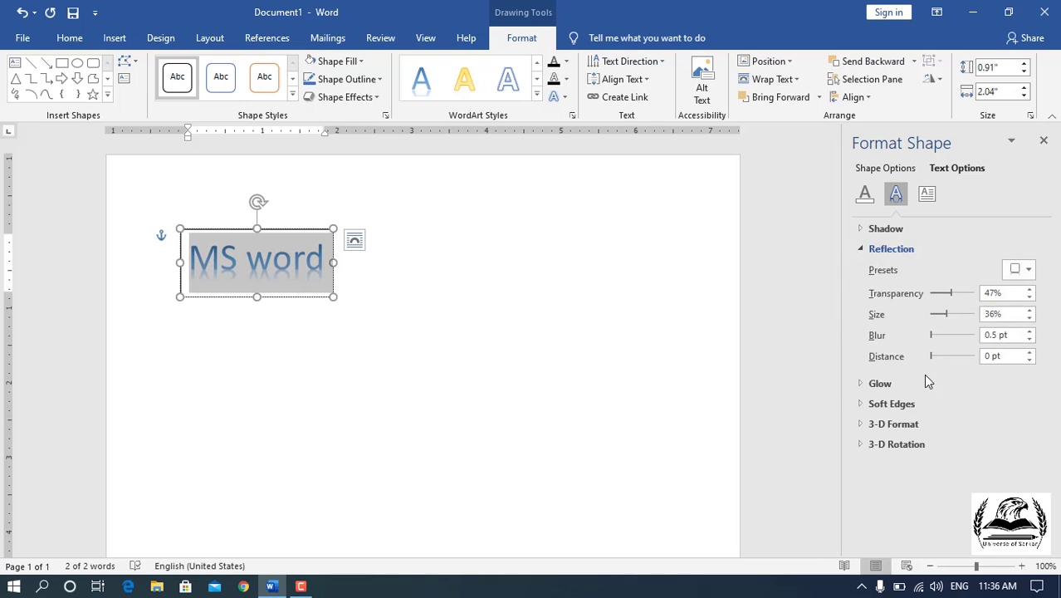
mouse_move(951, 294)
left_mouse_down()
mouse_move(965, 299)
mouse_move(941, 295)
left_mouse_up()
mouse_move(945, 316)
left_mouse_down()
mouse_move(960, 316)
mouse_move(932, 341)
mouse_move(938, 371)
left_mouse_up()
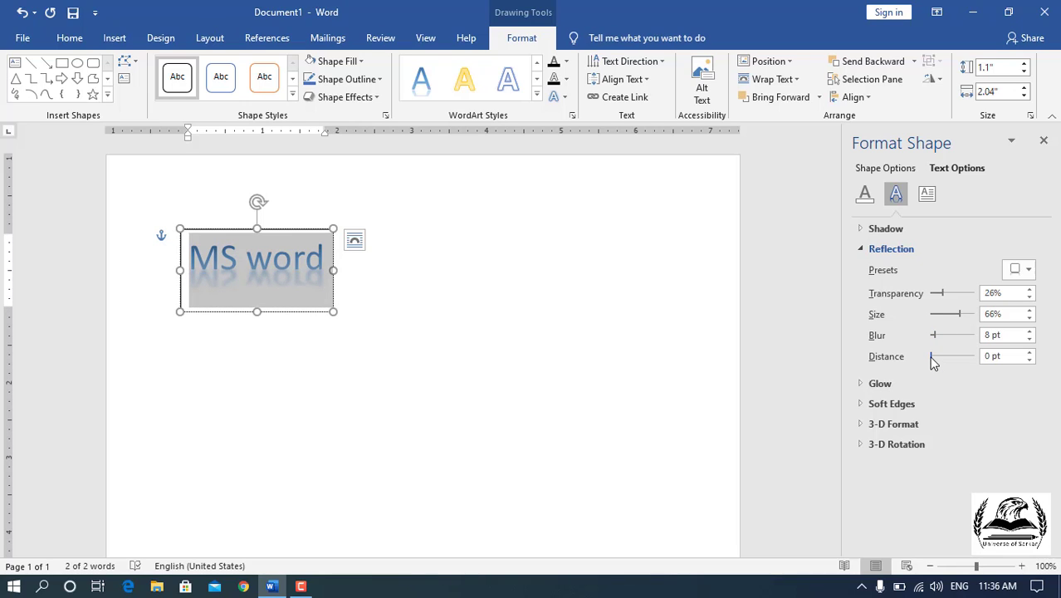
left_click_drag(932, 356, 931, 357)
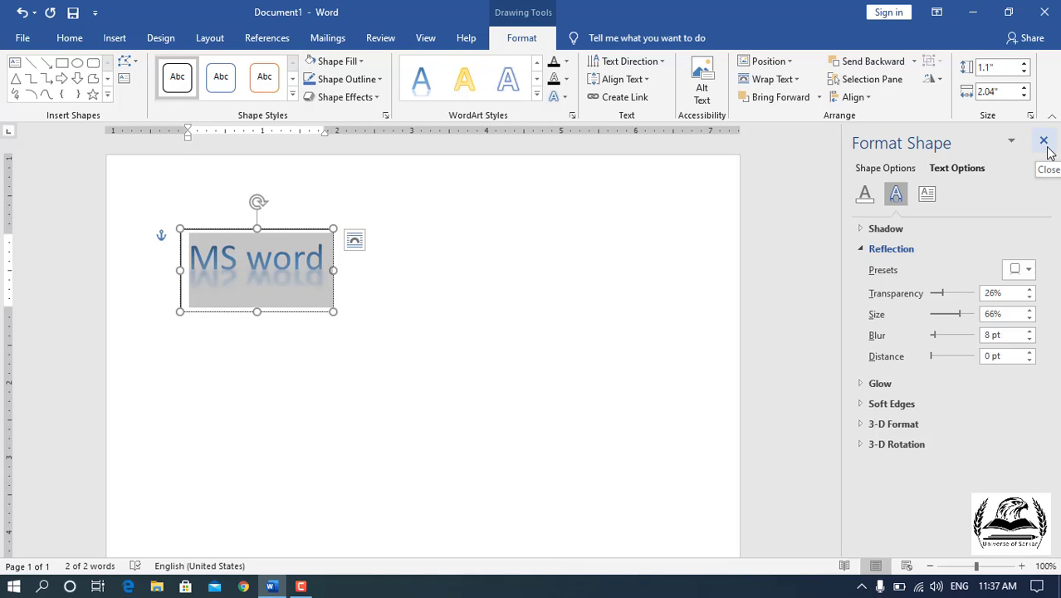
Show the Layout & Properties text box settings for the MS word WordArt
left_click(928, 196)
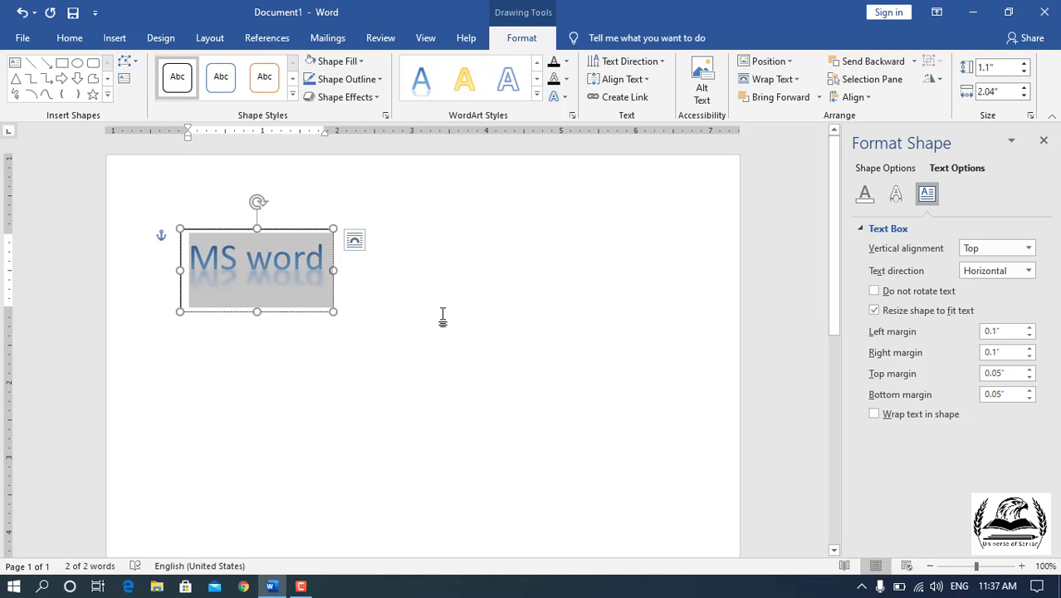
With the Telephone paragraph on the page, bring up the Drop Cap choices on the Insert tab
left_click(116, 39)
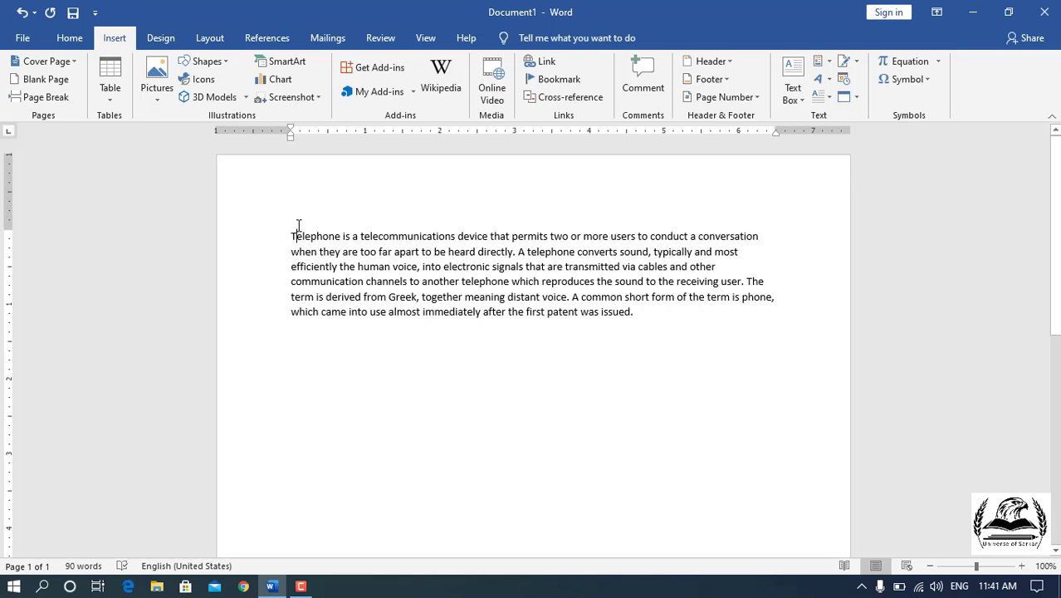
left_click(826, 98)
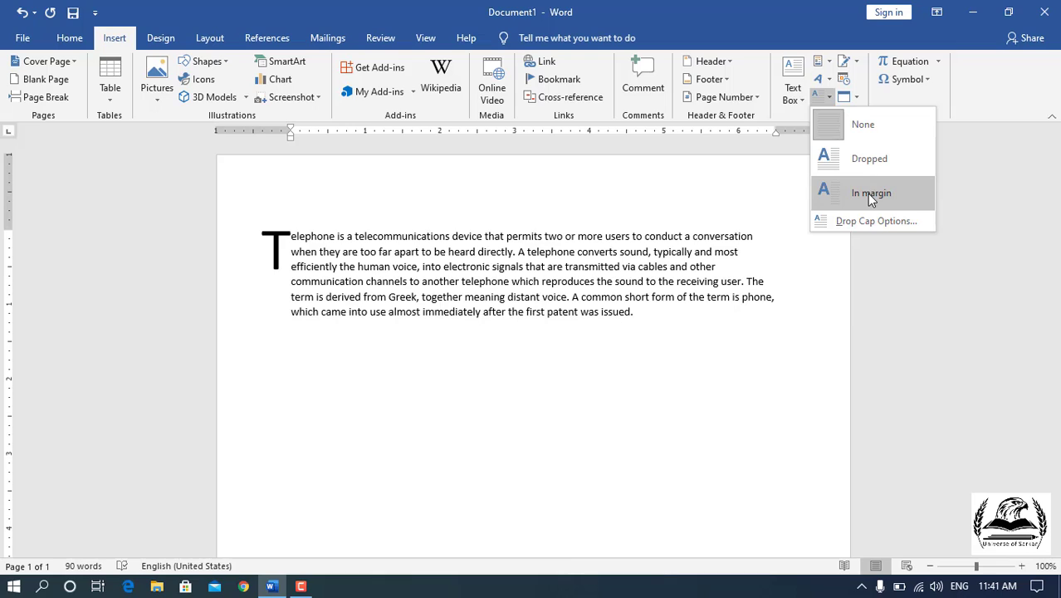
Try an In margin drop cap, undo it, then give the paragraph a Dropped capital T
left_click(871, 194)
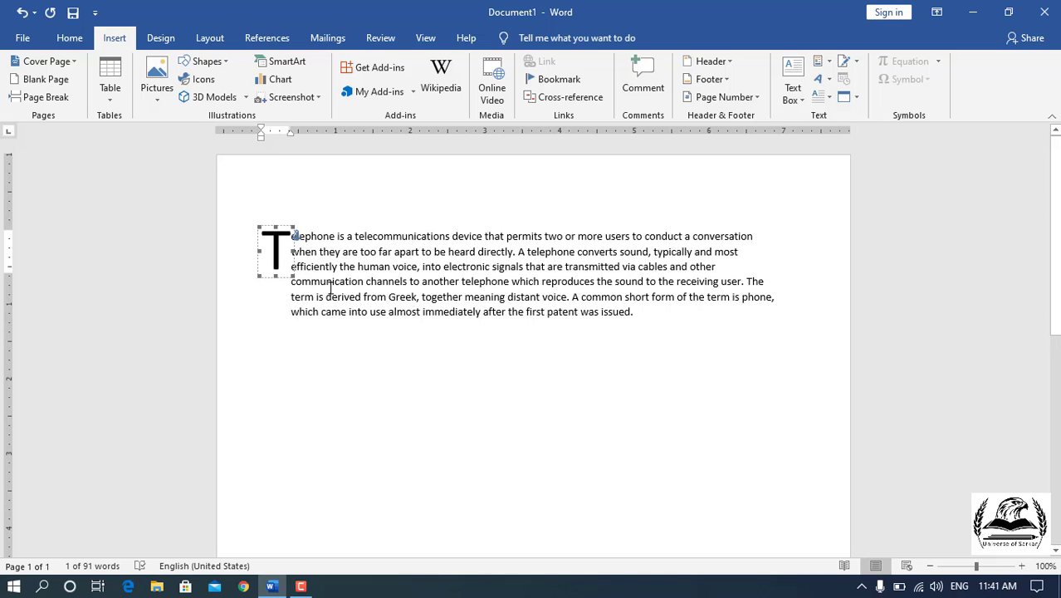
key("ctrl+z")
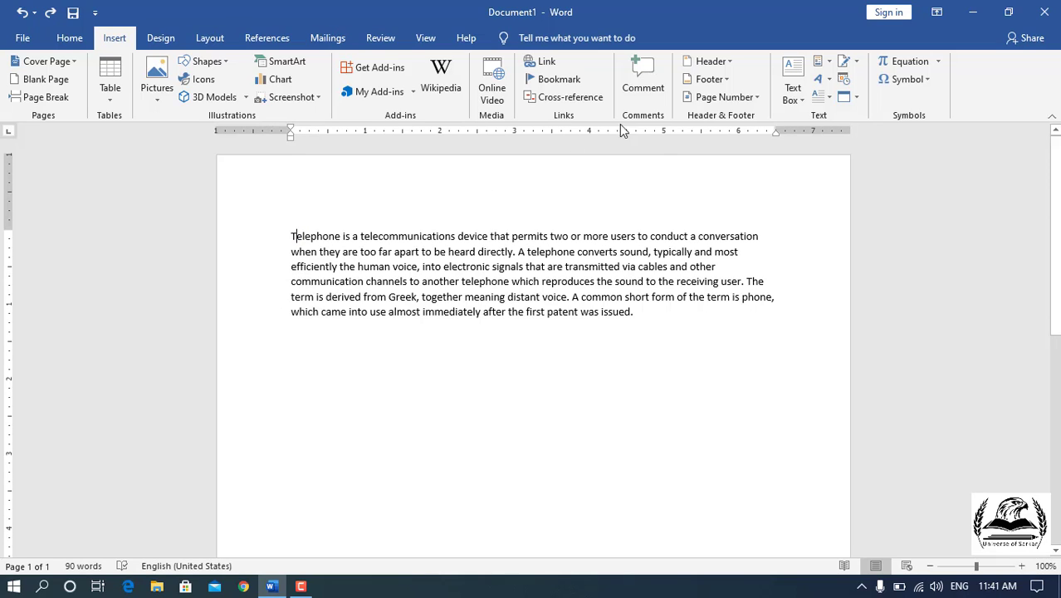
left_click(822, 96)
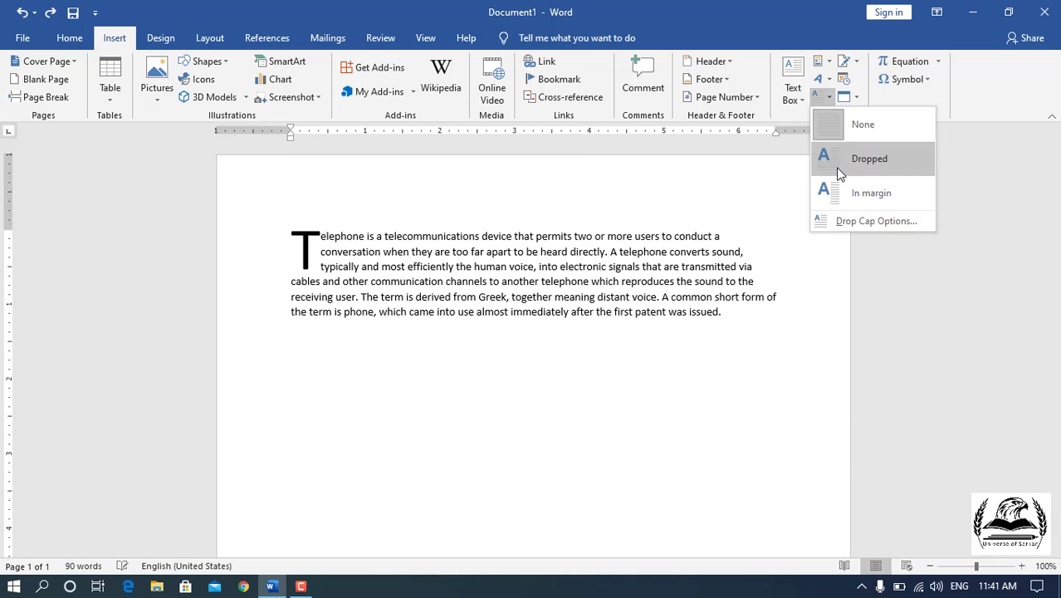
left_click(837, 165)
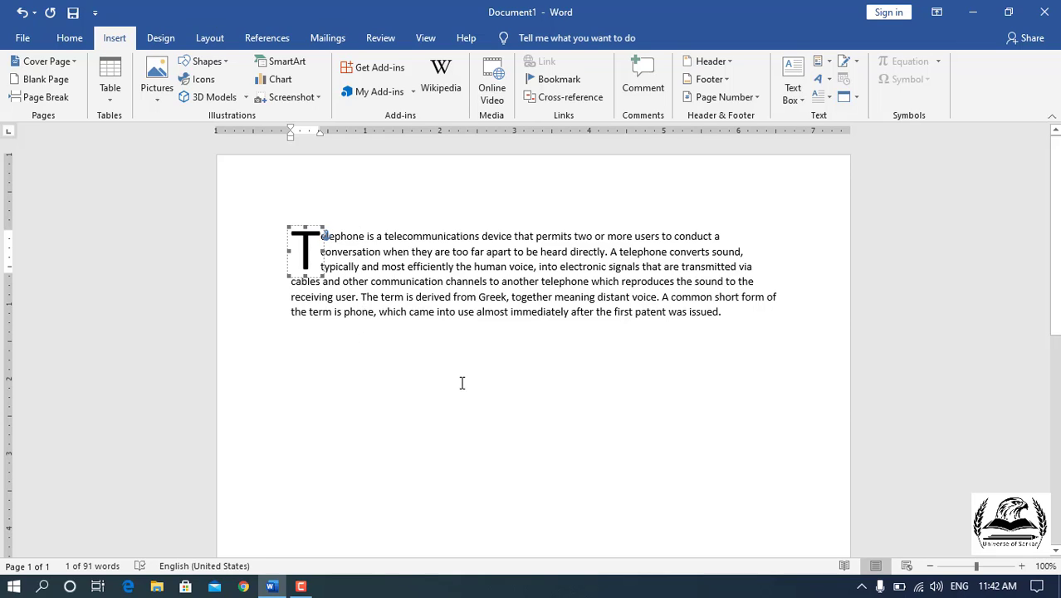
left_click(826, 97)
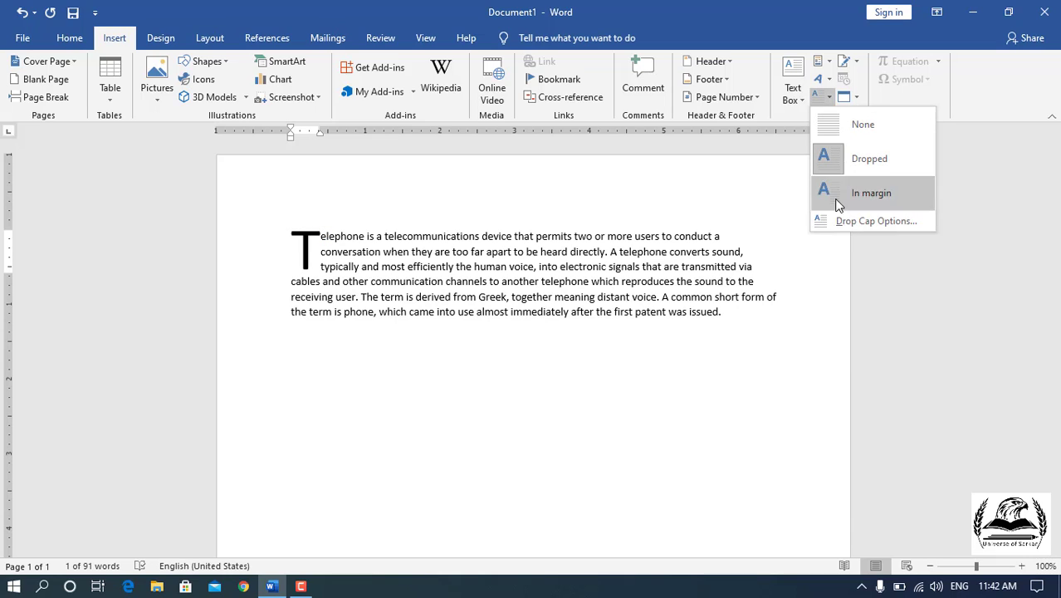
In Drop Cap Options keep the Dropped position, with 4 lines to drop and 0.2" distance from text
left_click(846, 224)
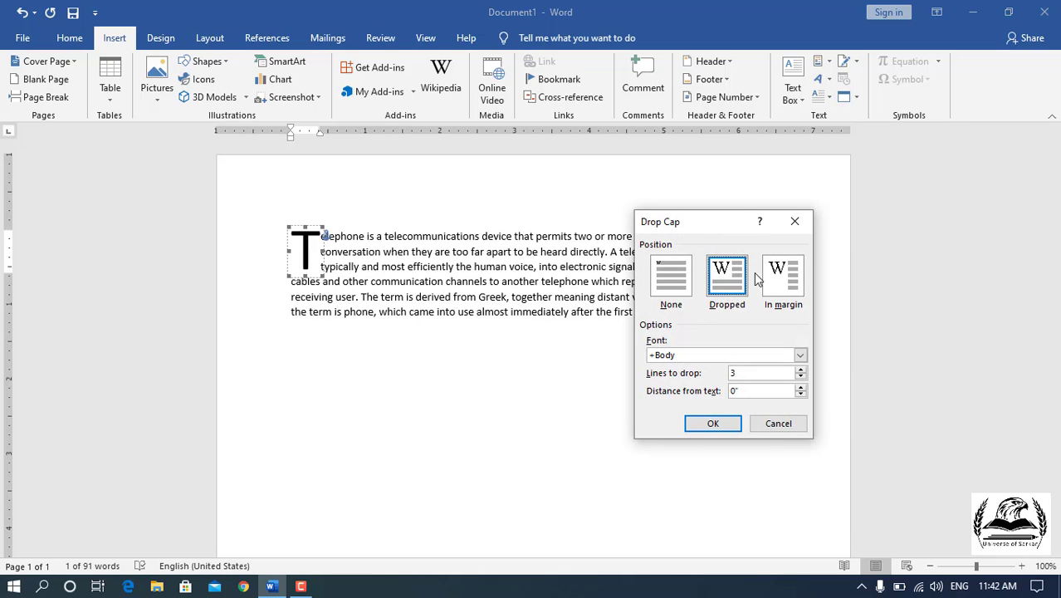
left_click(674, 288)
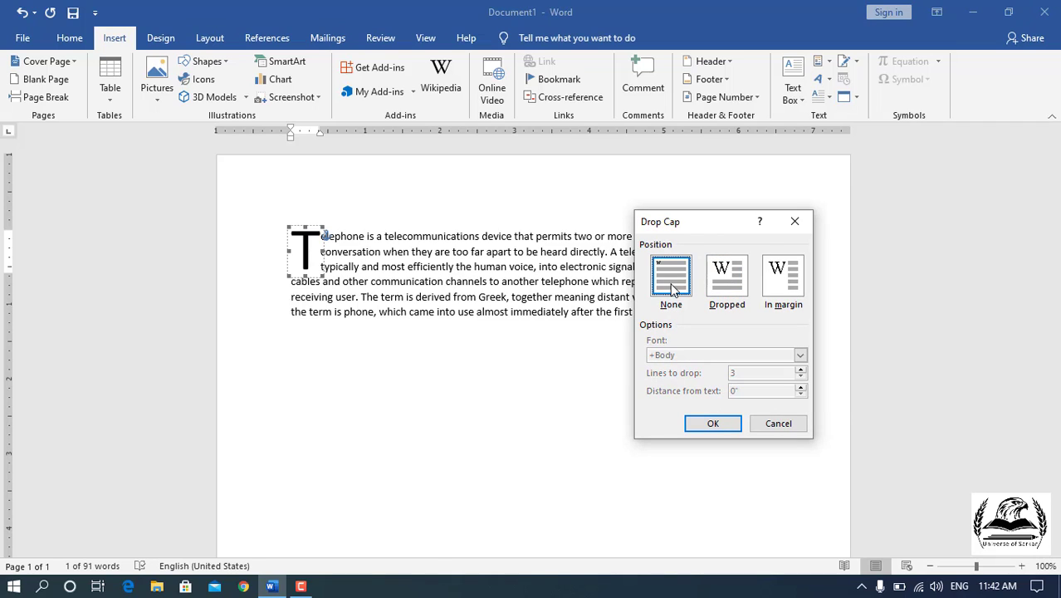
left_click(735, 278)
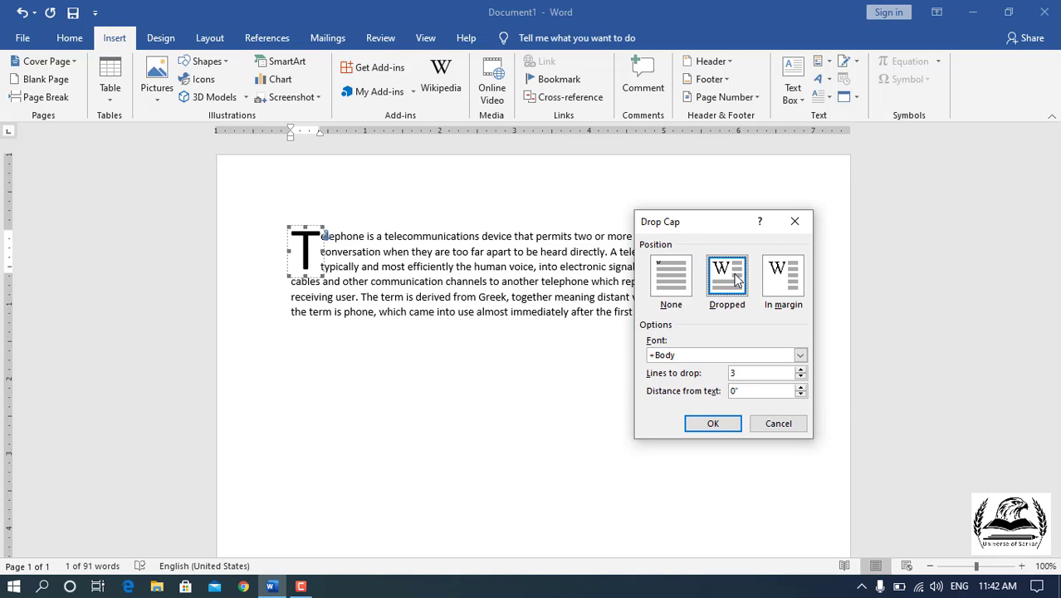
left_click(784, 278)
left_click(728, 287)
left_click(801, 370)
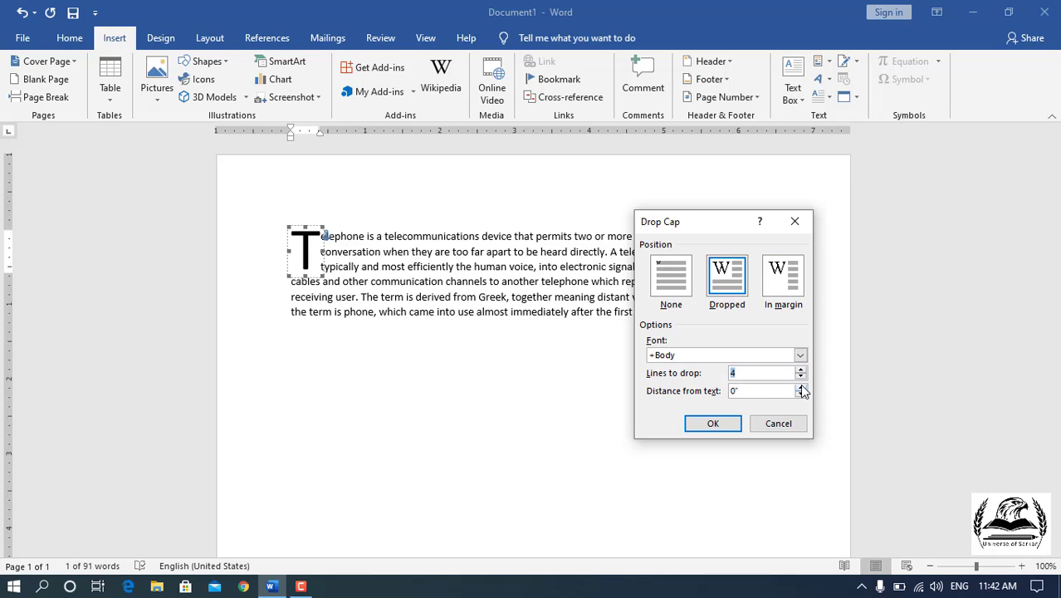
left_click(802, 387)
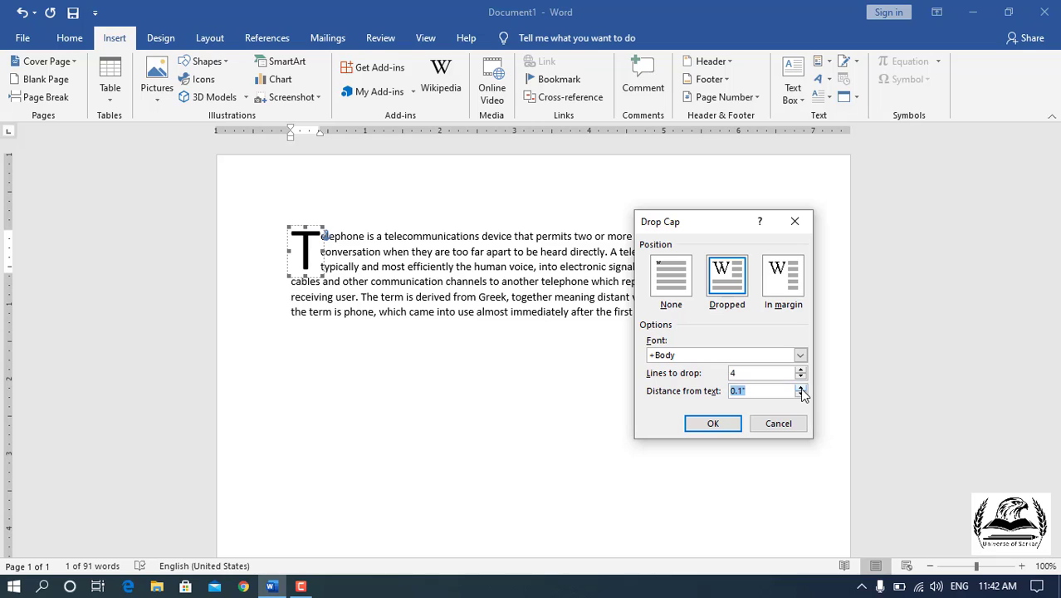
left_click(724, 428)
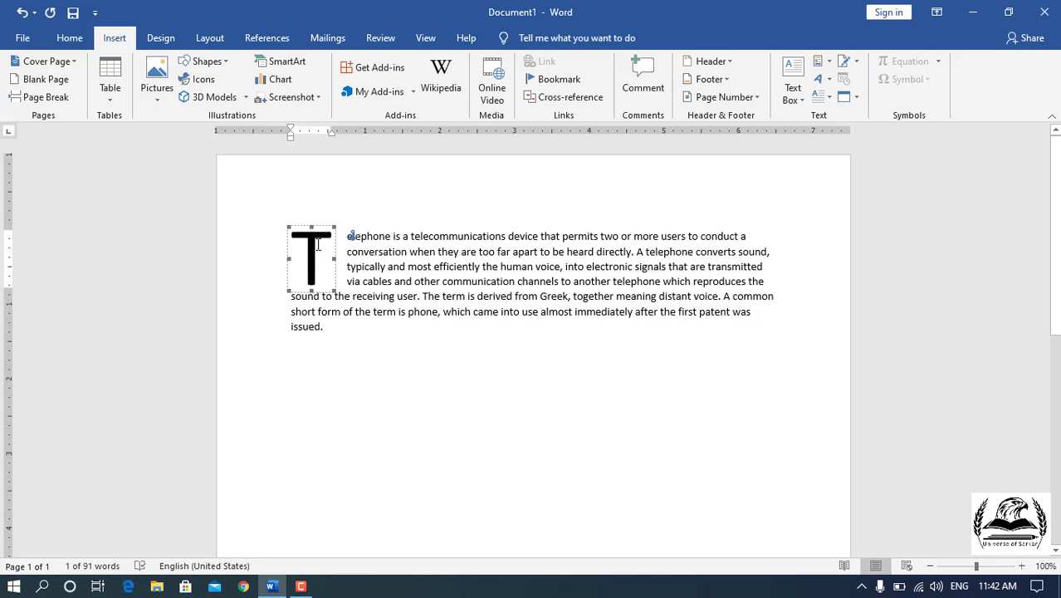